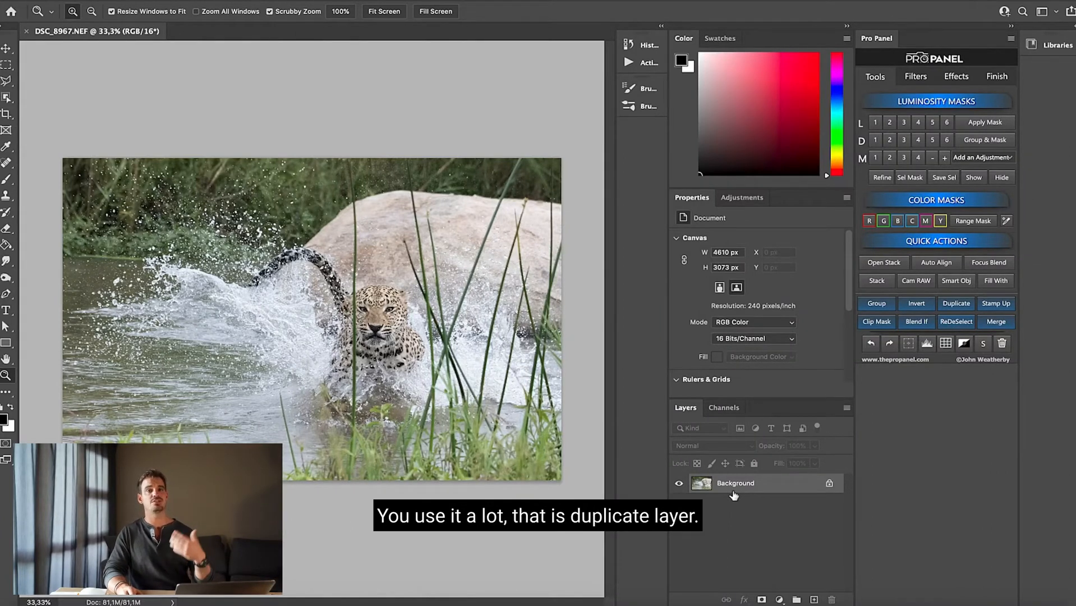
Duplicate the Background layer and duplicate the resulting copy twice to stack three full copies above the original
key("super+j")
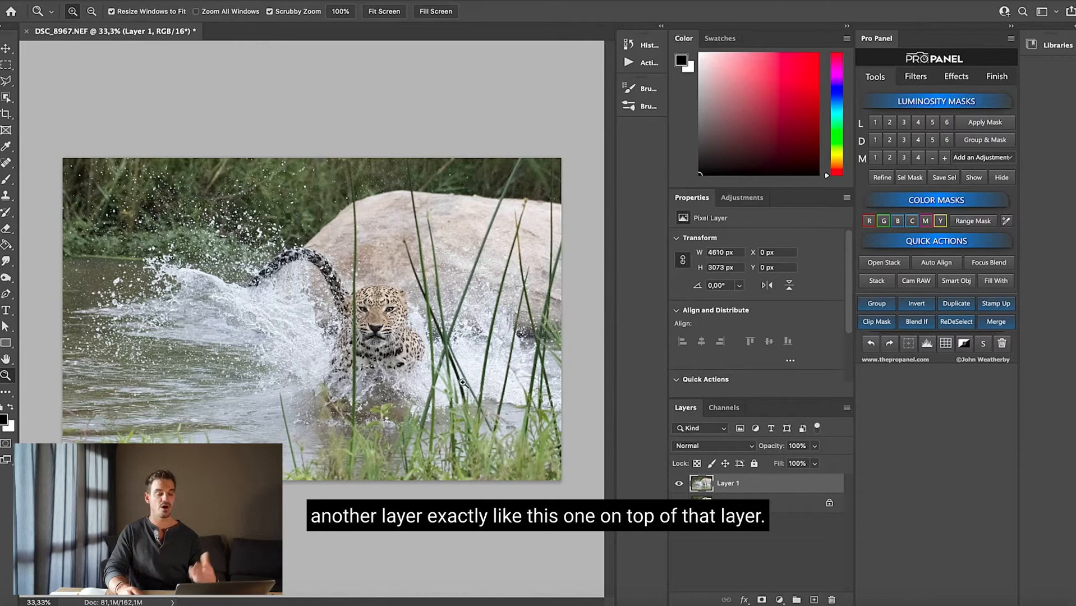
key("super+j")
key("super+j")
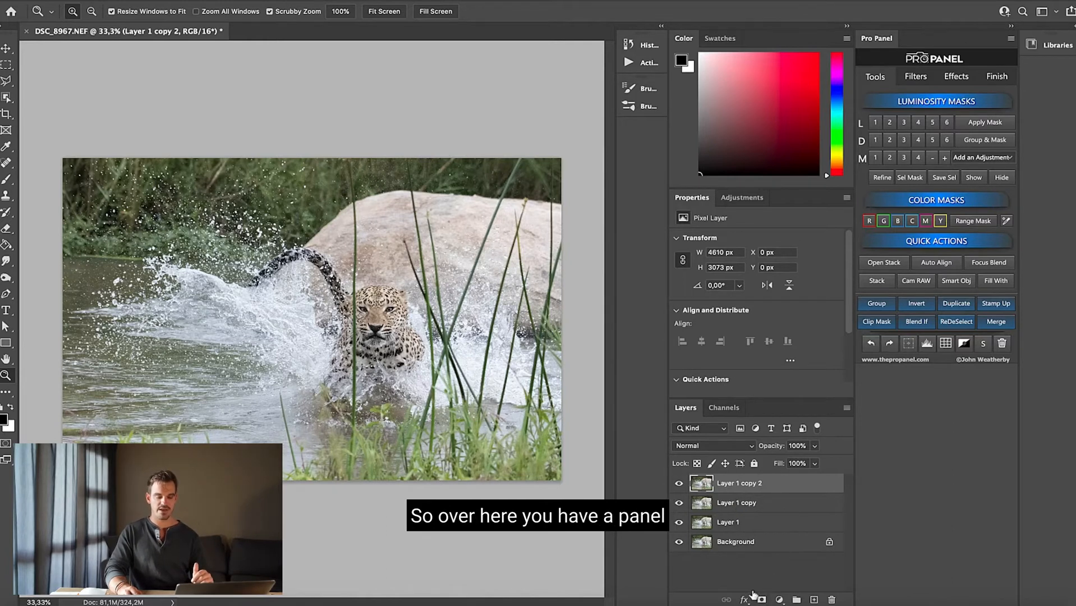
Add a new empty layer above the copies and hide the four photo layers beneath it
left_click(813, 599)
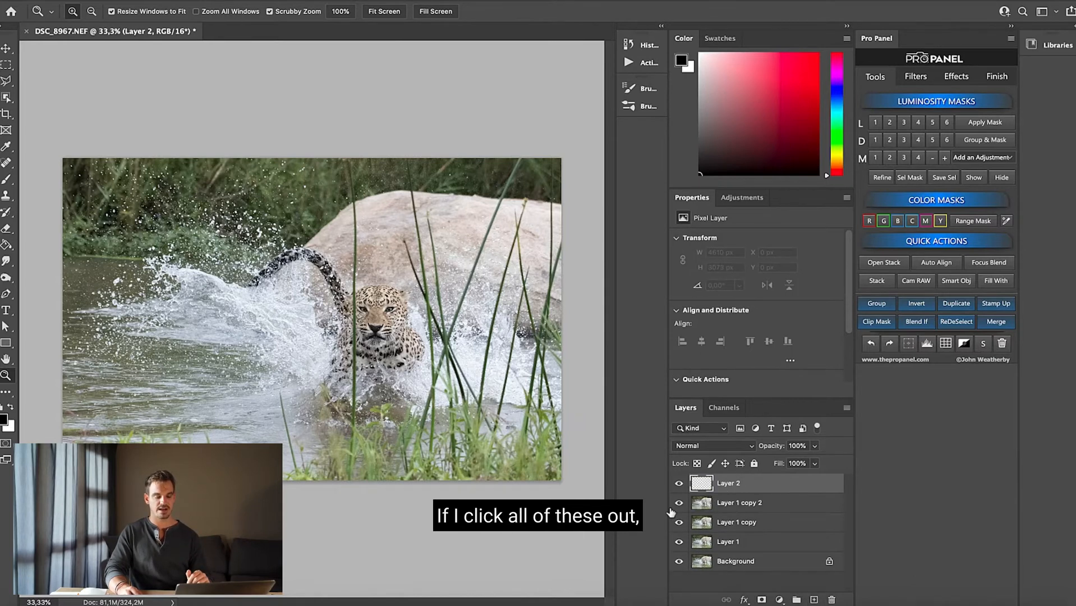
left_click_drag(679, 511, 678, 561)
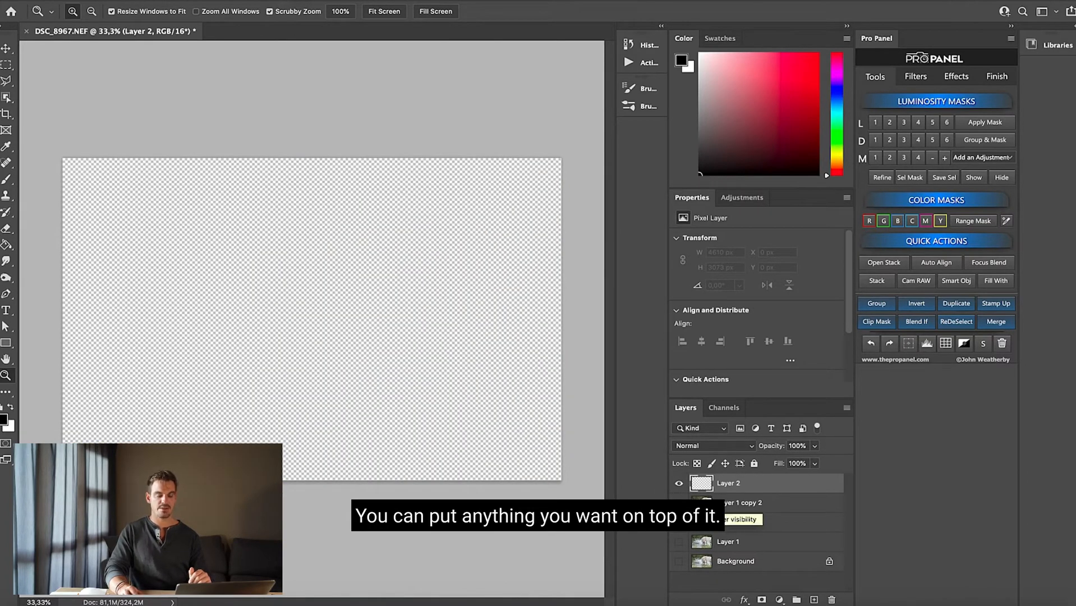
Toggle the visibility of Layer 1 copy 2, show all the photo layers again and delete the empty Layer 2
left_click(679, 502)
left_click(679, 503)
left_click(679, 503)
left_click(679, 503)
left_click(679, 503)
left_click(679, 502)
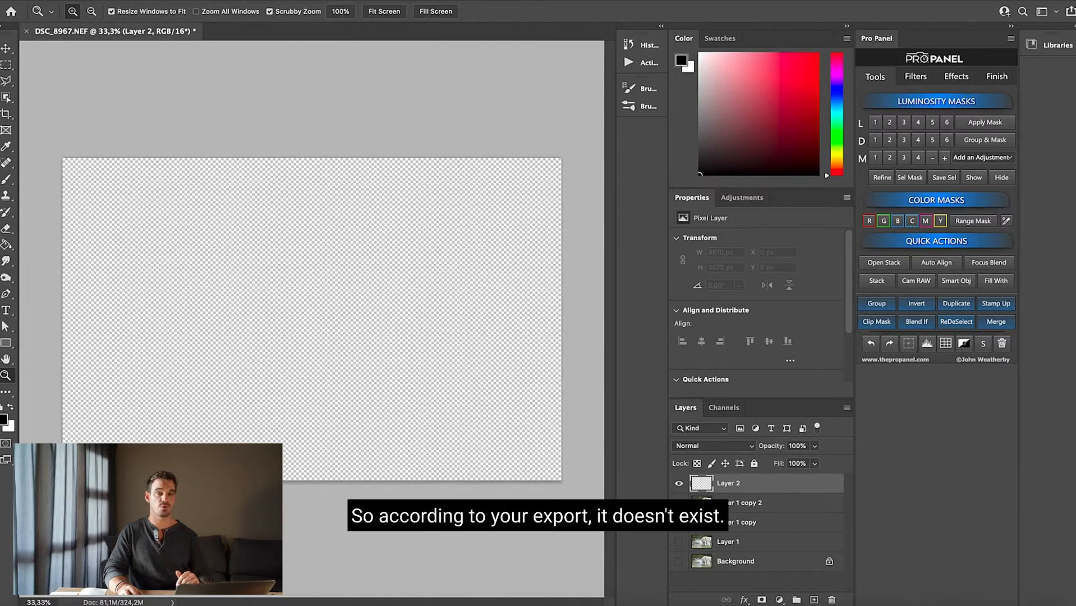
left_click(679, 503)
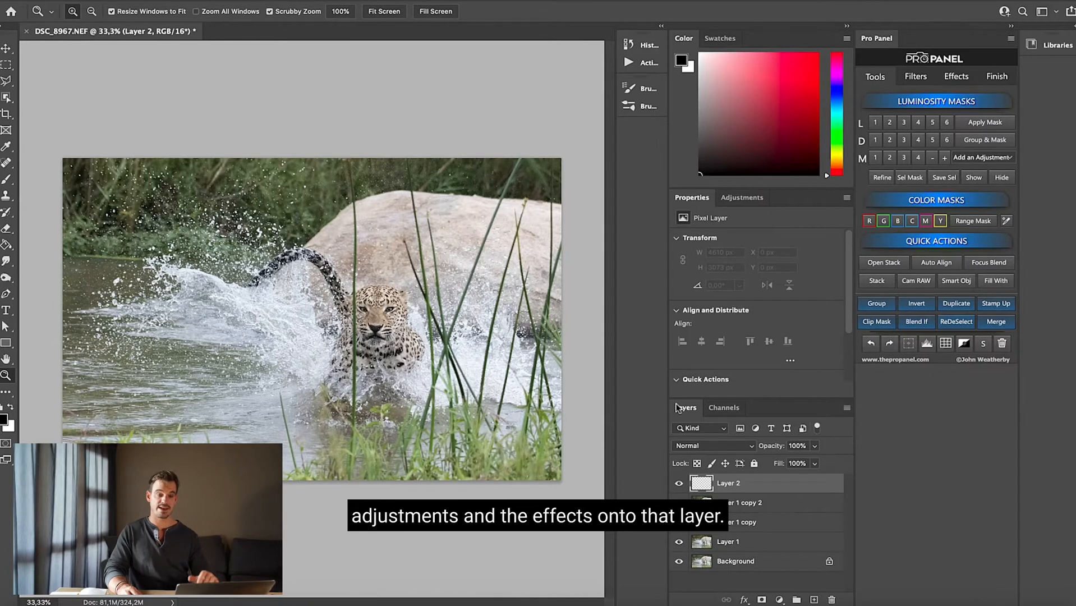
left_click_drag(748, 484, 831, 599)
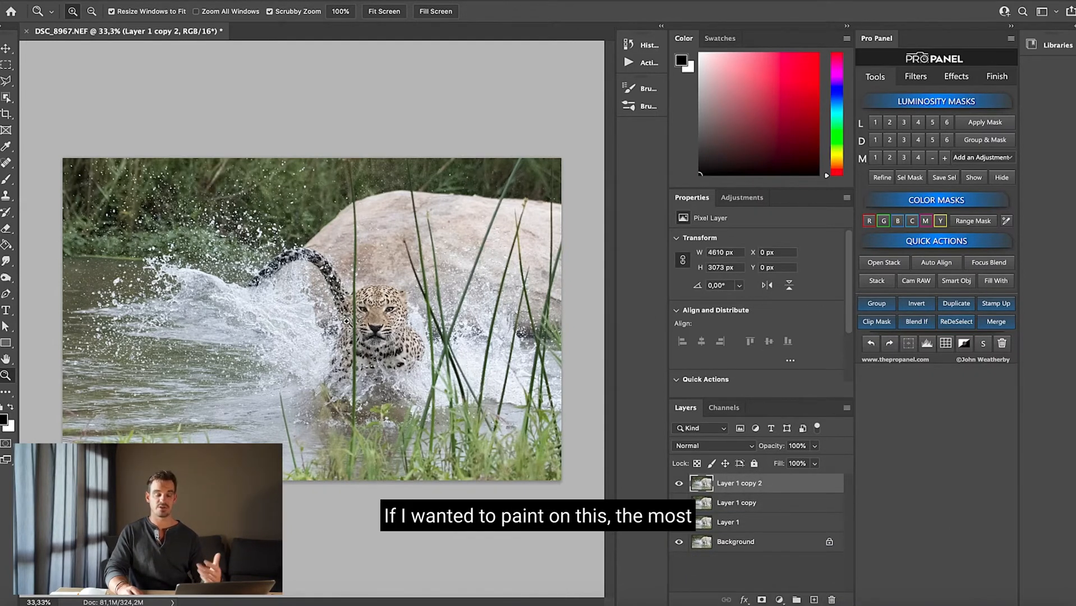
Scribble black brush strokes over the leopard directly on Layer 1 copy 2, and undo the strokes
key("b")
mouse_move(350, 303)
left_mouse_down()
mouse_move(392, 291)
mouse_move(432, 259)
mouse_move(336, 337)
mouse_move(399, 272)
mouse_move(213, 331)
mouse_move(314, 364)
mouse_move(375, 316)
left_mouse_up()
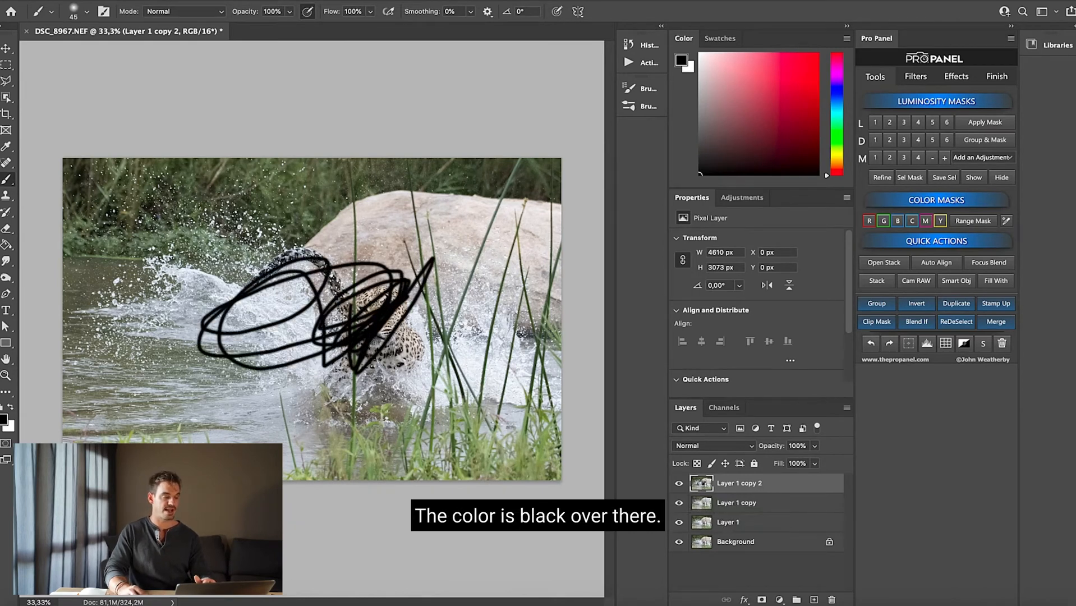
mouse_move(336, 282)
left_mouse_down()
mouse_move(269, 364)
mouse_move(335, 280)
left_mouse_up()
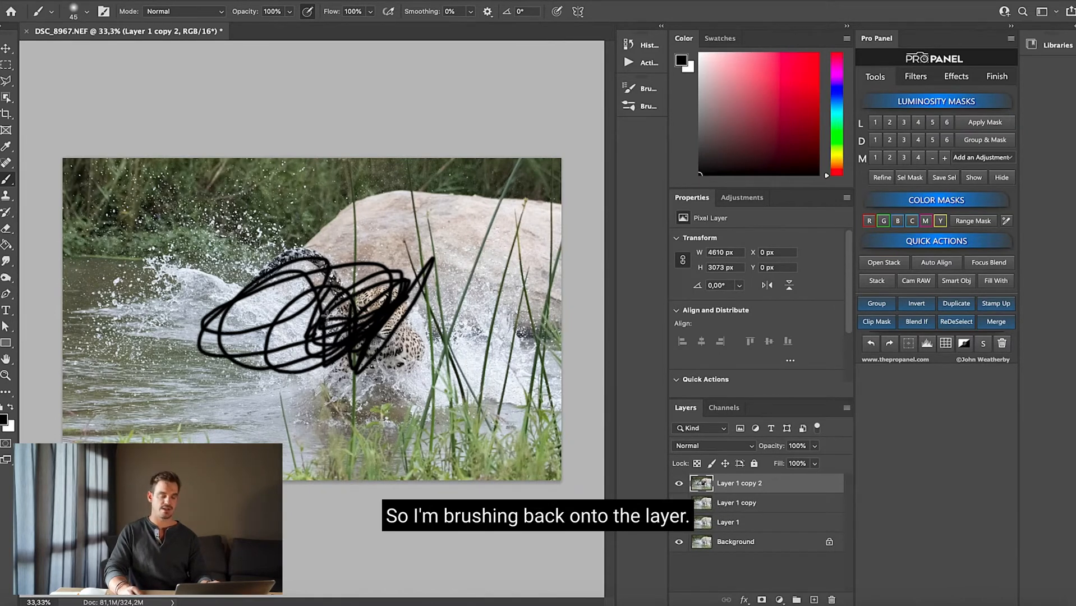
key("super+z")
key("super+z")
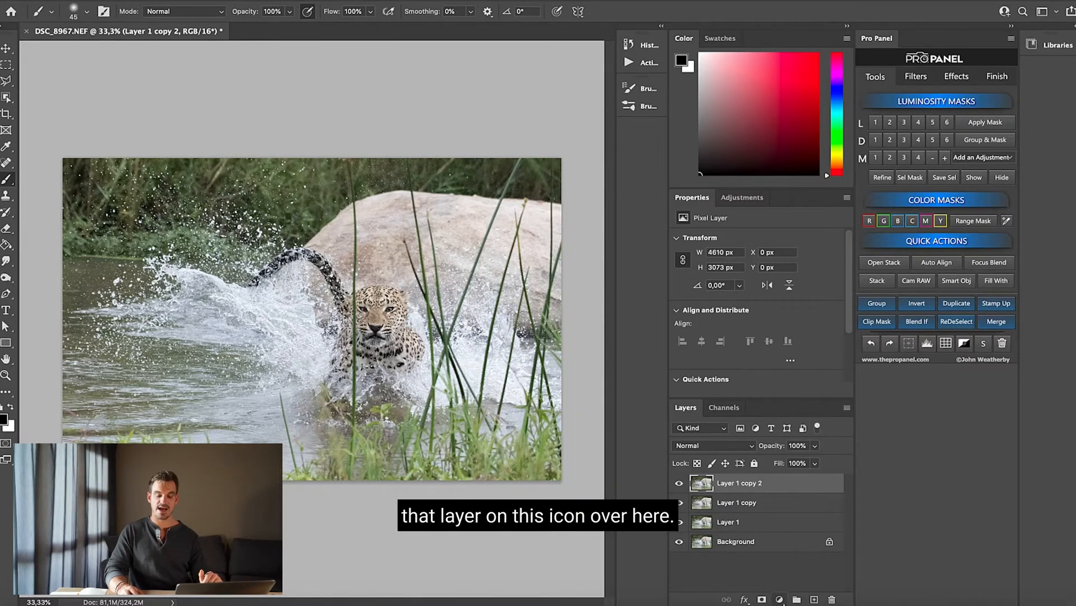
Add a Brightness/Contrast adjustment layer above Layer 1 copy 2 with brightness set to -23
left_click(780, 599)
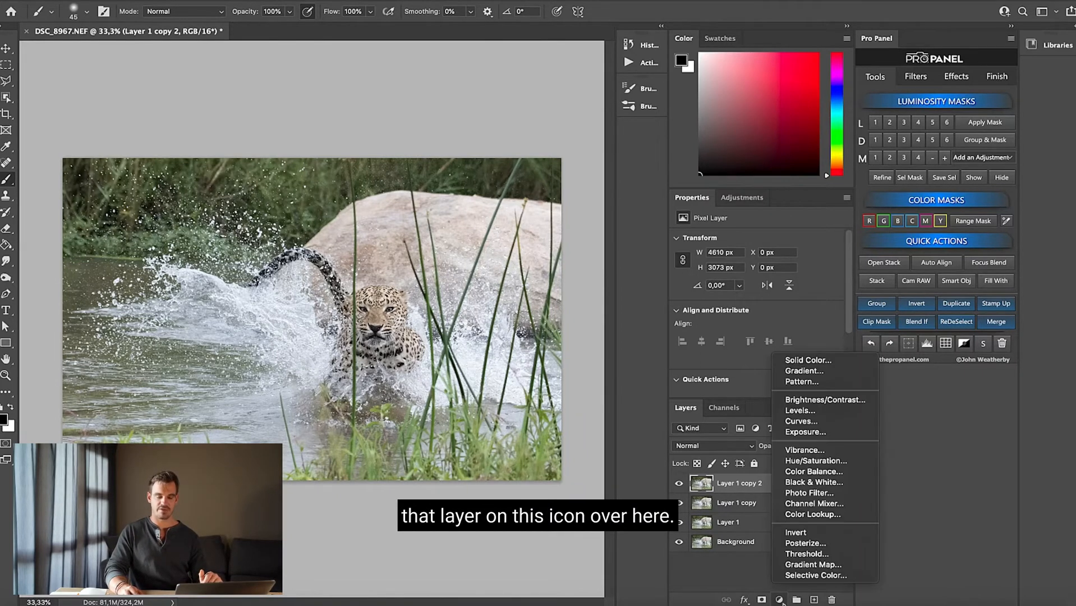
left_click(831, 401)
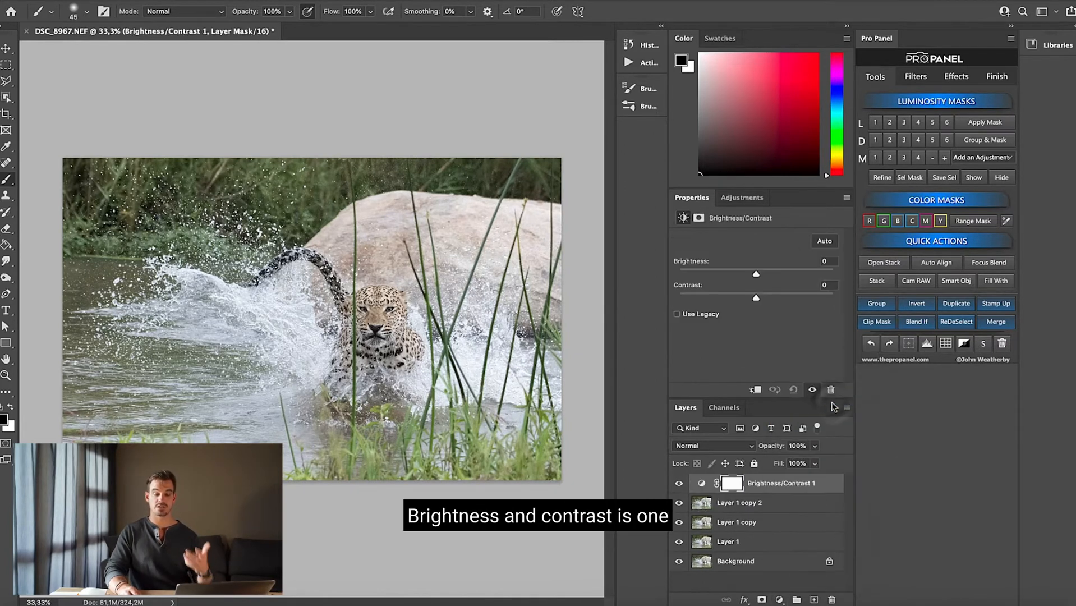
mouse_move(756, 274)
left_mouse_down()
mouse_move(738, 273)
mouse_move(837, 283)
mouse_move(678, 275)
mouse_move(796, 279)
mouse_move(744, 272)
left_mouse_up()
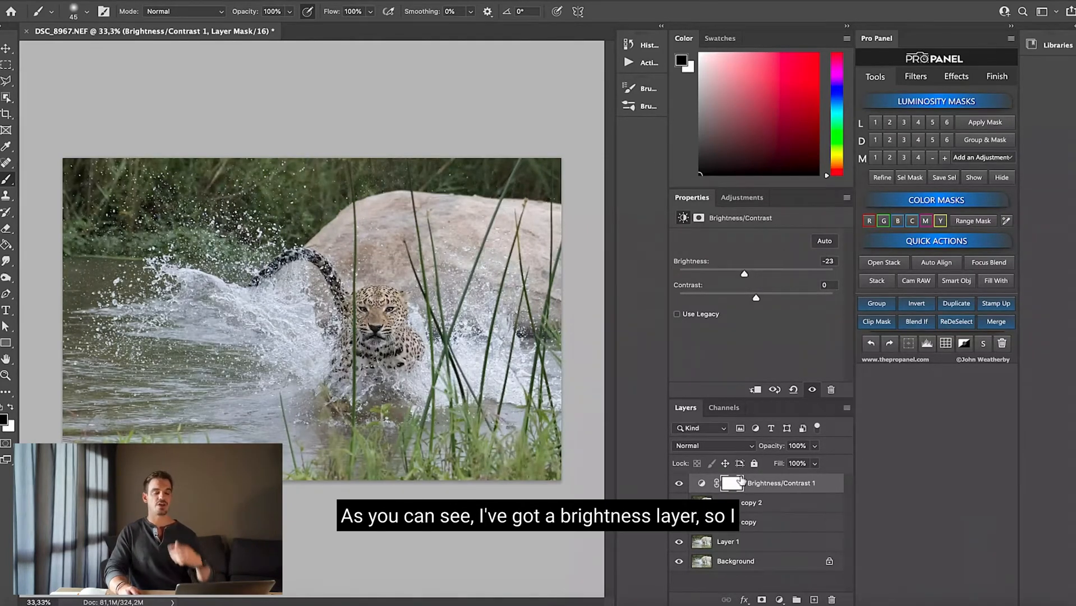
Add a Hue/Saturation adjustment layer on top of the stack with the master hue set to -120
left_click(780, 599)
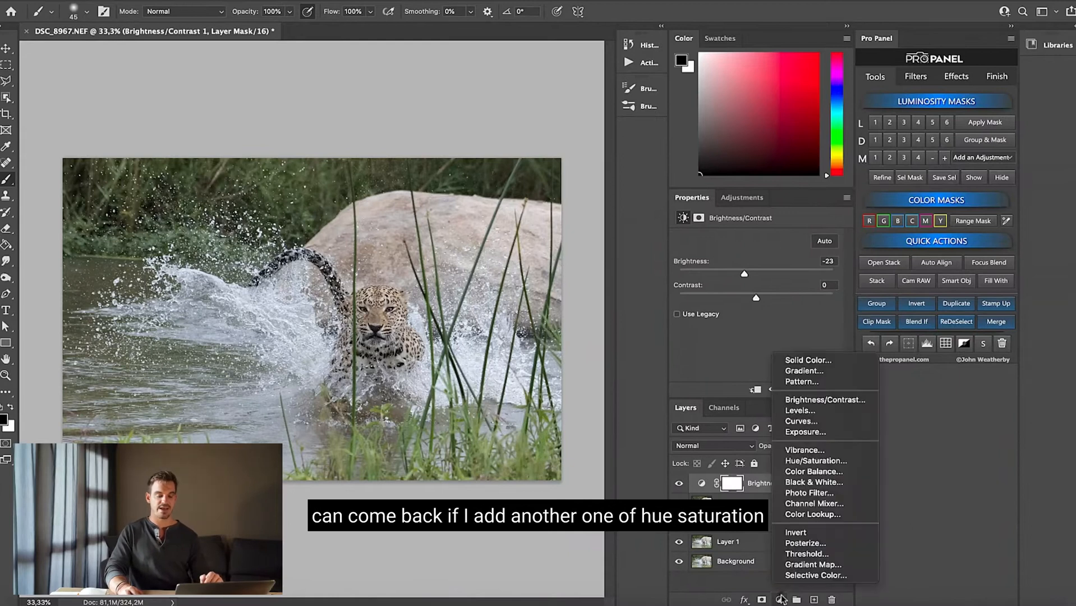
left_click(810, 455)
left_click_drag(746, 283, 697, 284)
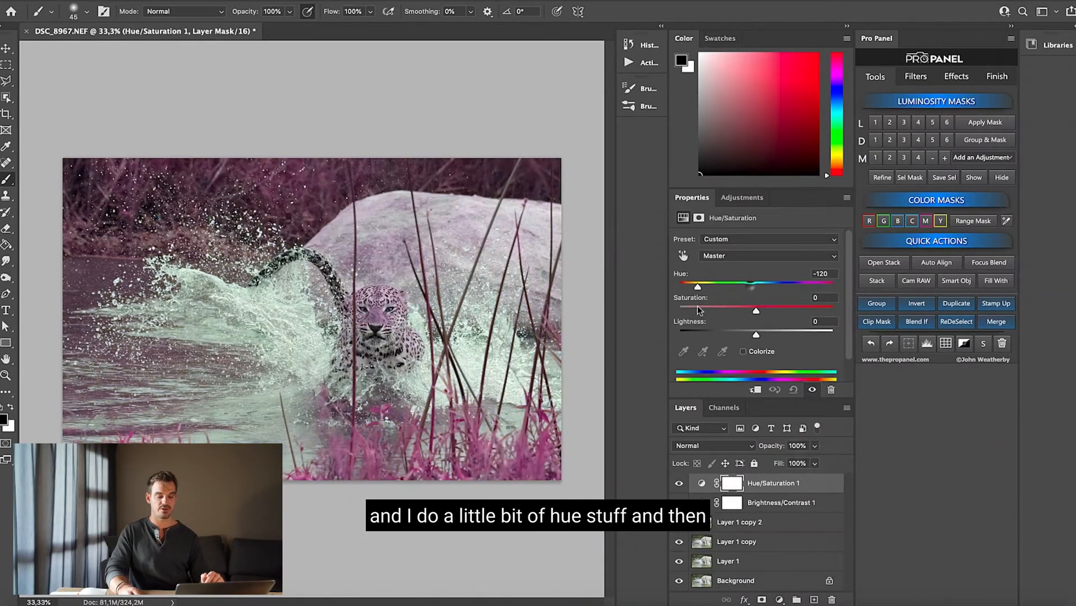
Add a Photo Filter adjustment layer on top using the Cooling Filter (LBB)
left_click(779, 598)
left_click(819, 494)
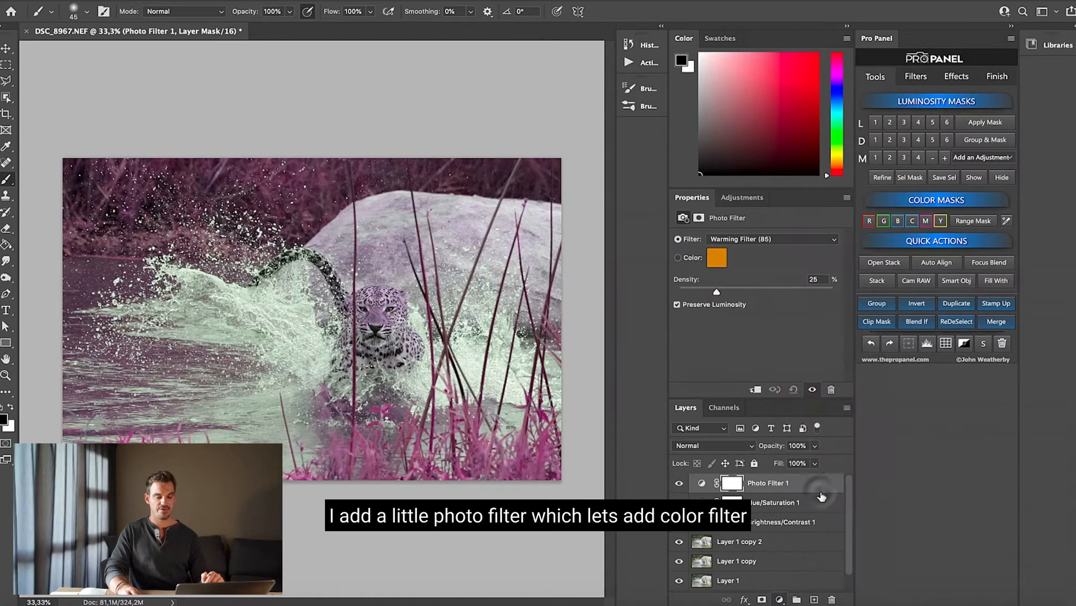
left_click(750, 241)
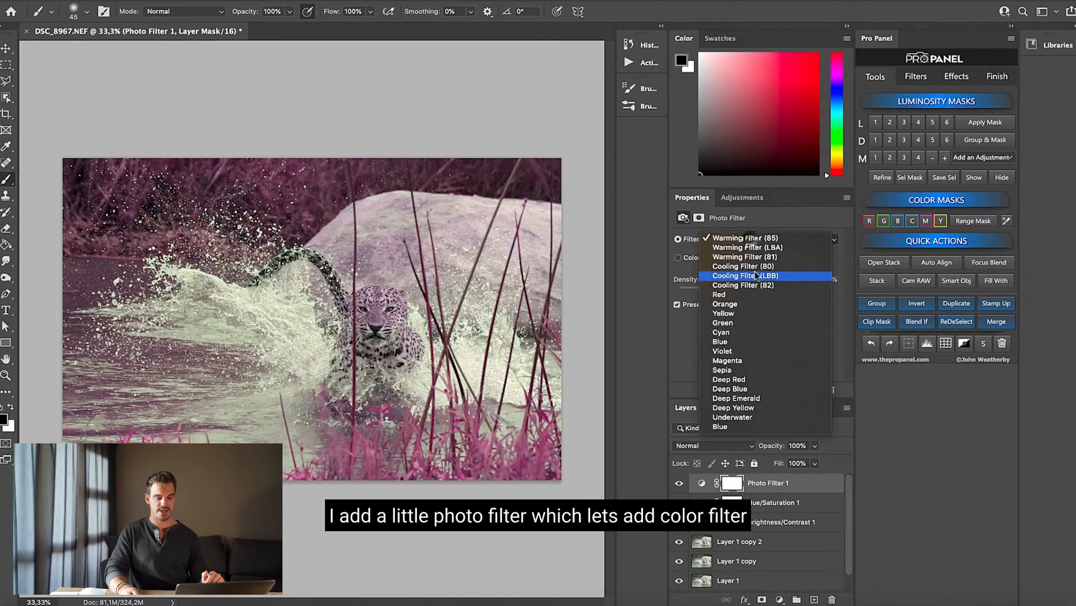
left_click(746, 255)
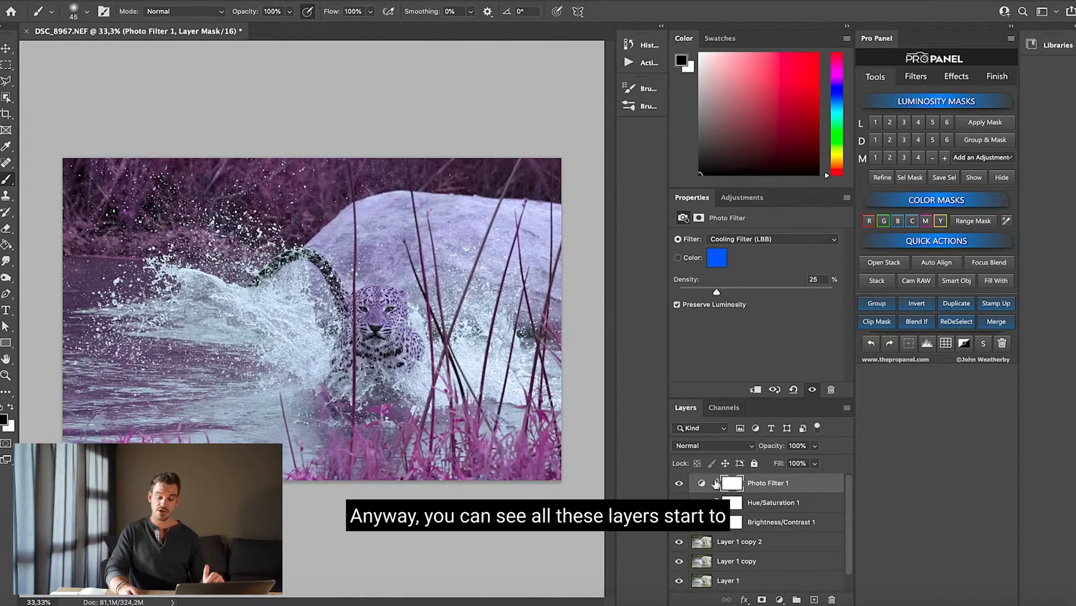
Return to the Brightness/Contrast adjustment layer beneath the other adjustments and lower its brightness to -134
left_click(759, 505)
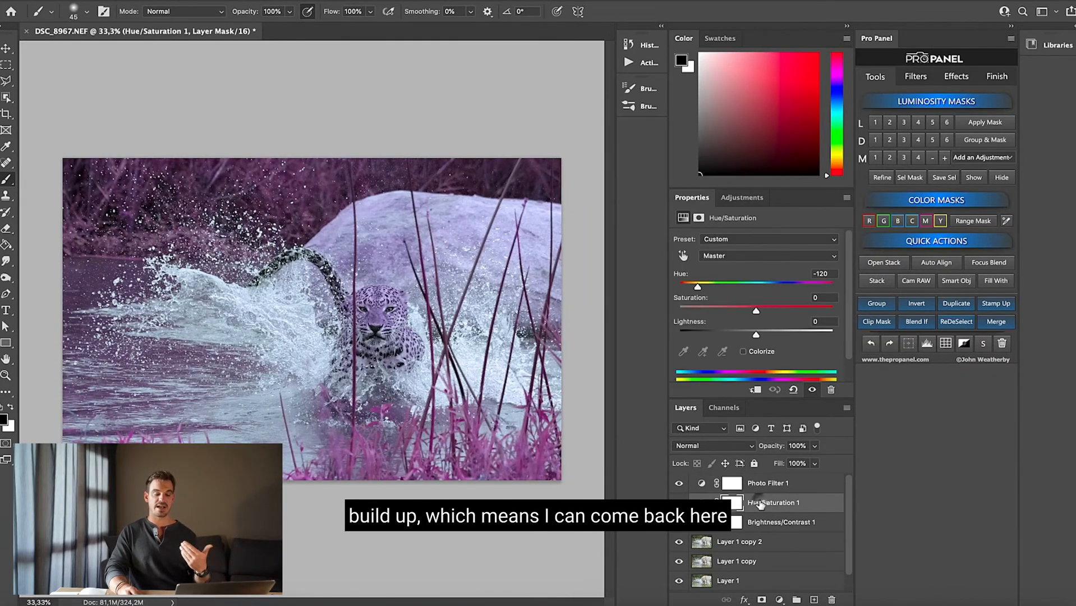
left_click(771, 521)
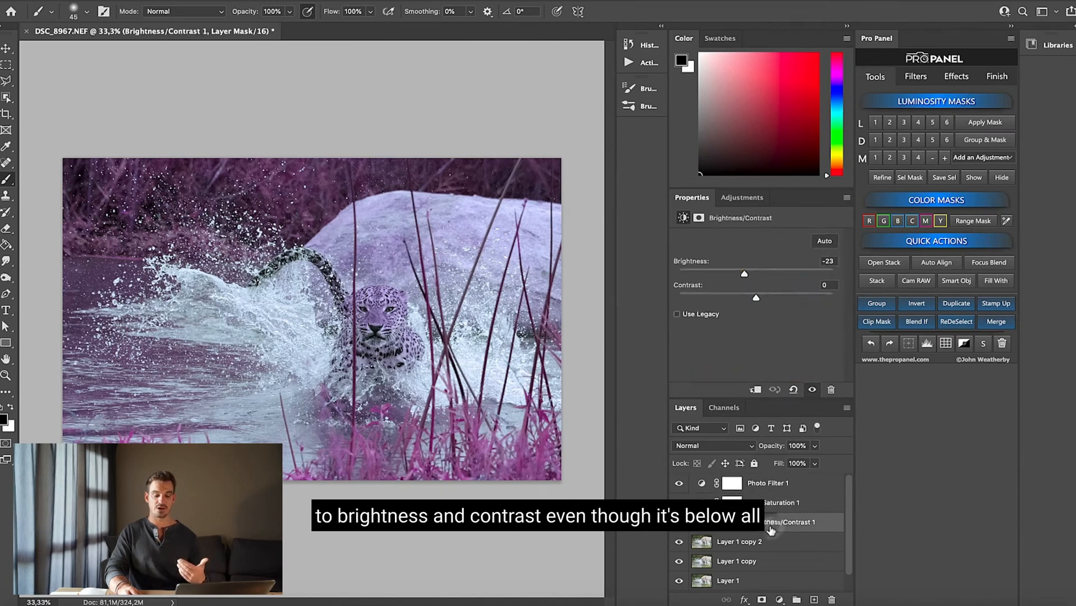
left_click_drag(744, 274, 682, 275)
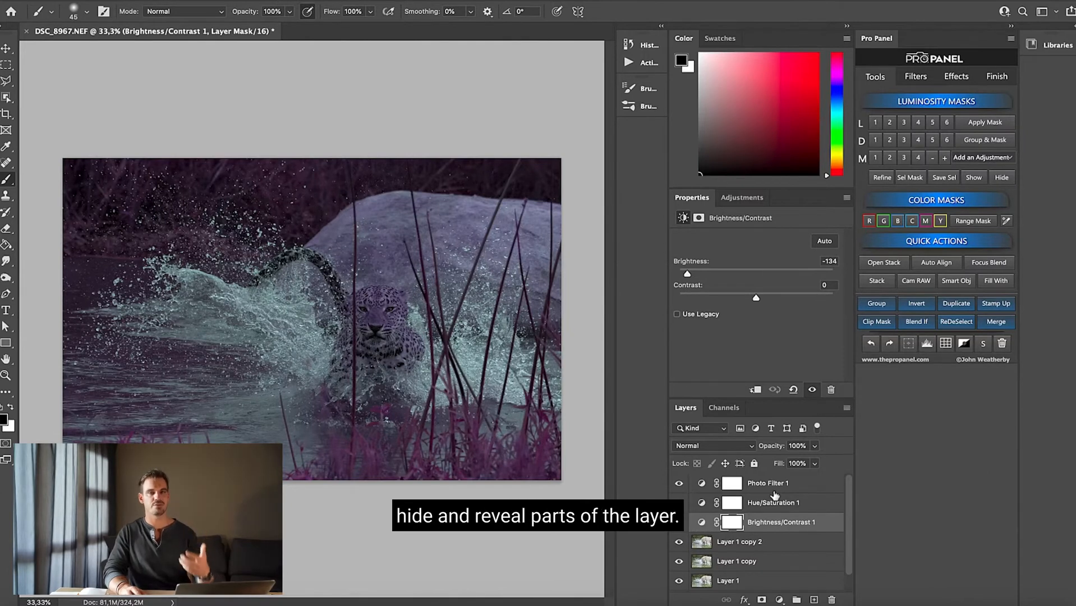
left_click(777, 483)
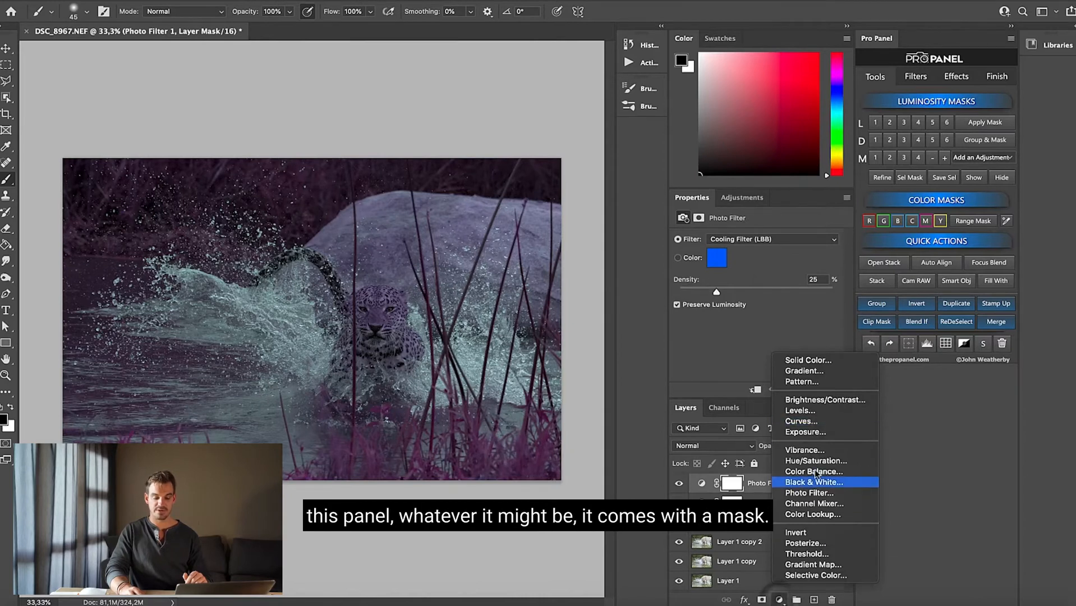
left_click(759, 489)
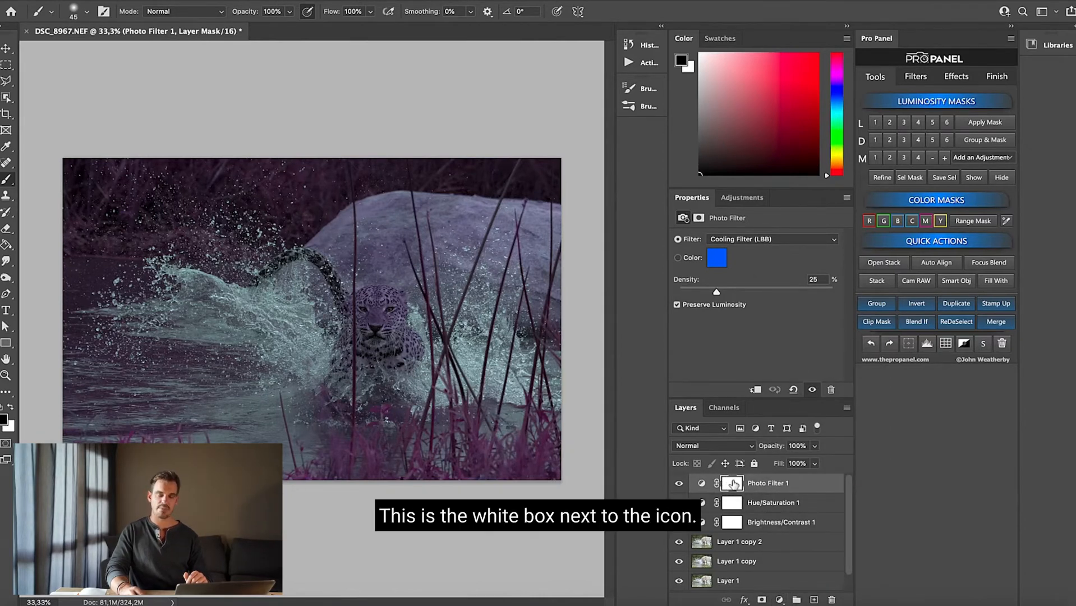
Add a white layer mask to Layer 1 copy 2 and another to Layer 1 copy
left_click(739, 543)
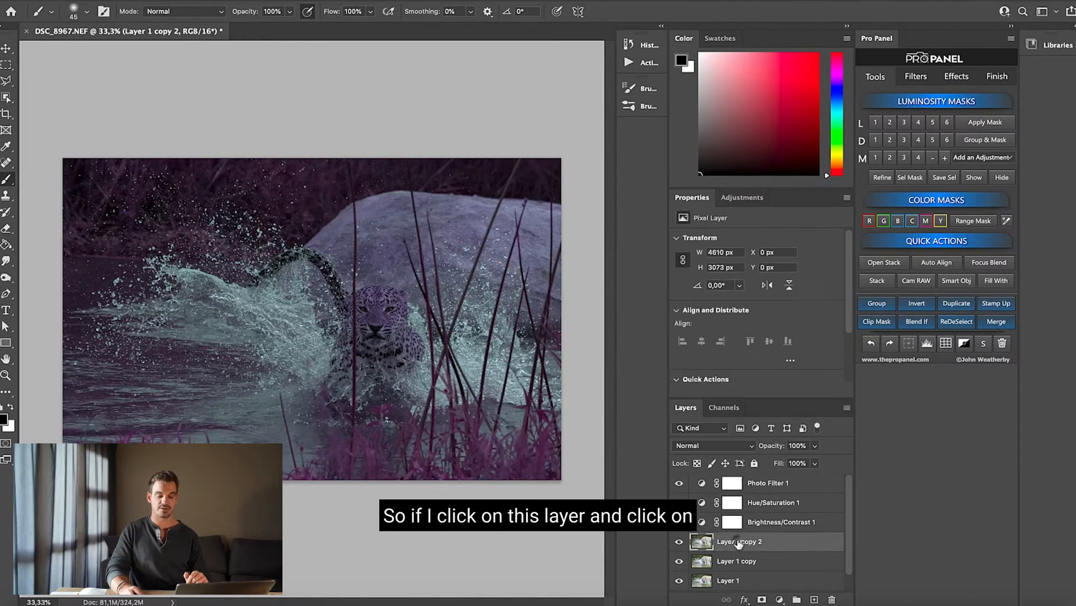
left_click(762, 600)
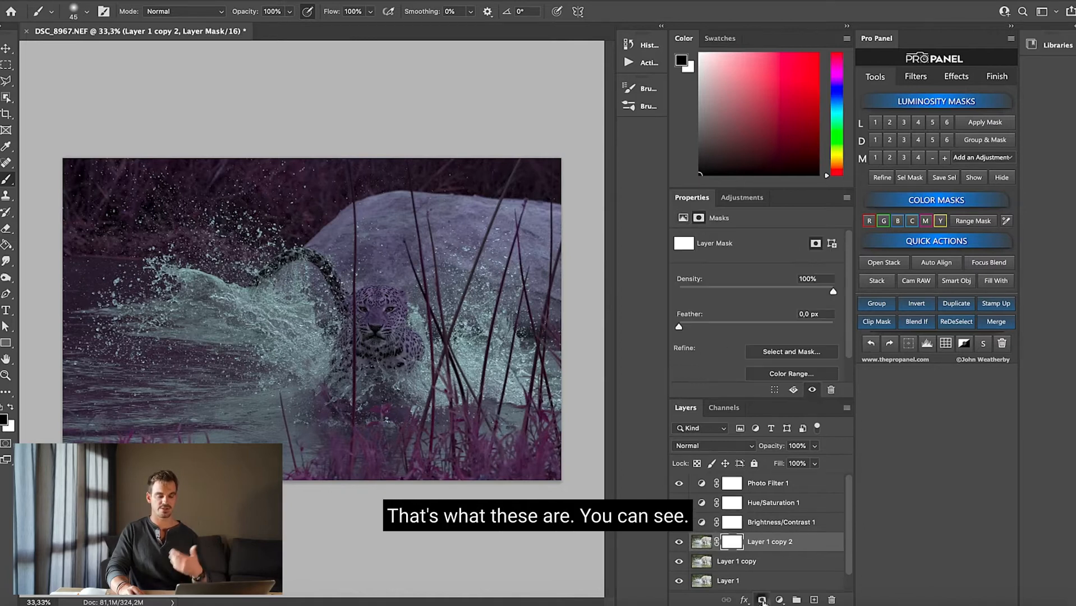
left_click(737, 561)
left_click(762, 601)
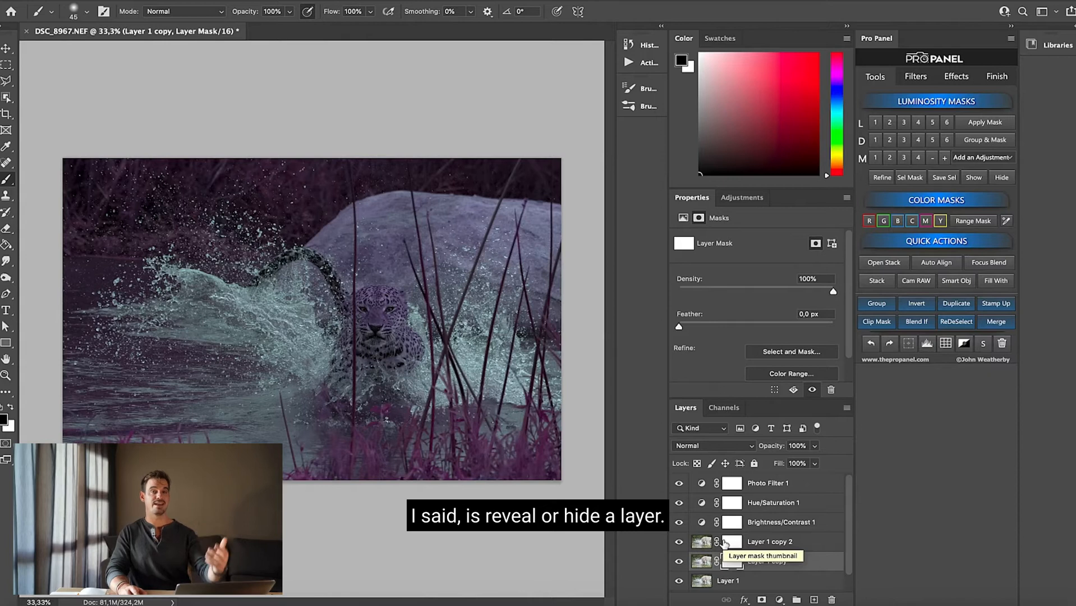
Select the Photo Filter, Hue/Saturation and Brightness/Contrast adjustment layers together and delete them
left_click_drag(774, 501, 778, 524)
left_click(778, 525)
left_click(780, 485, "shift")
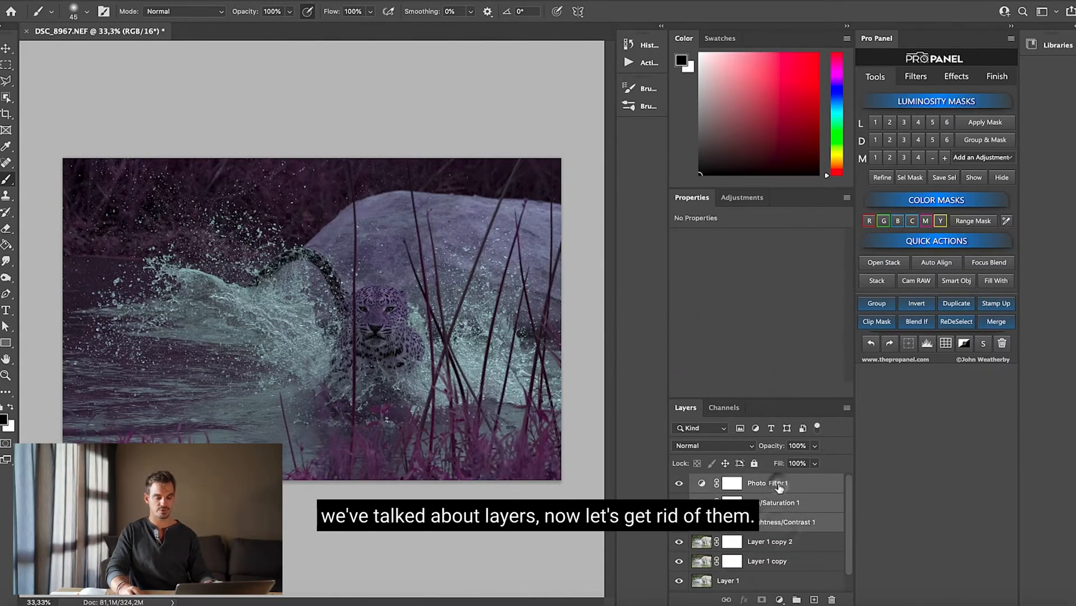
double_click(779, 485)
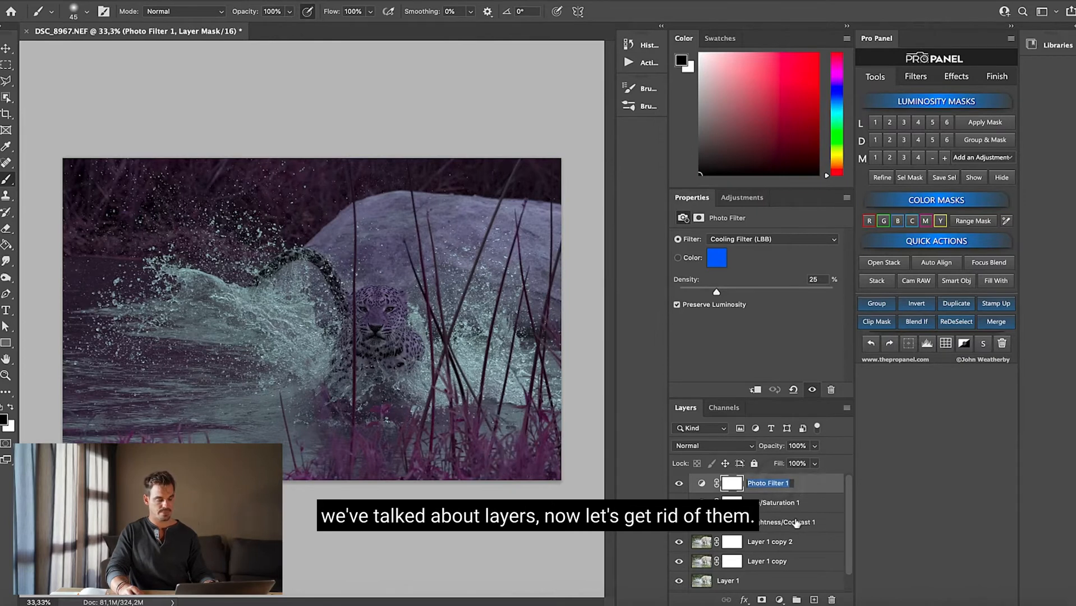
key("Return")
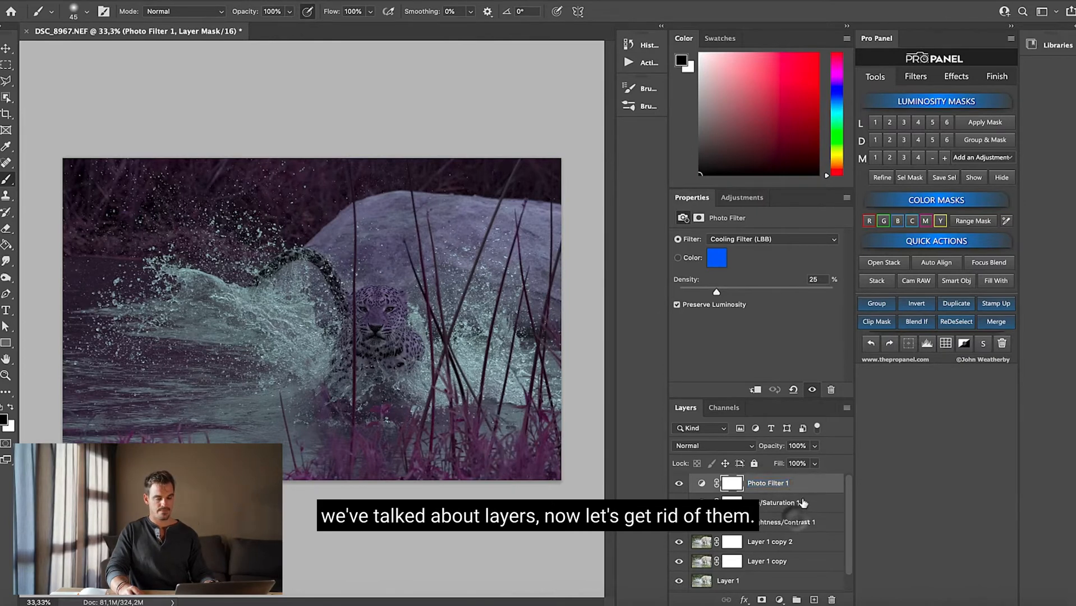
left_click(814, 530, "shift")
left_click_drag(812, 493, 831, 599)
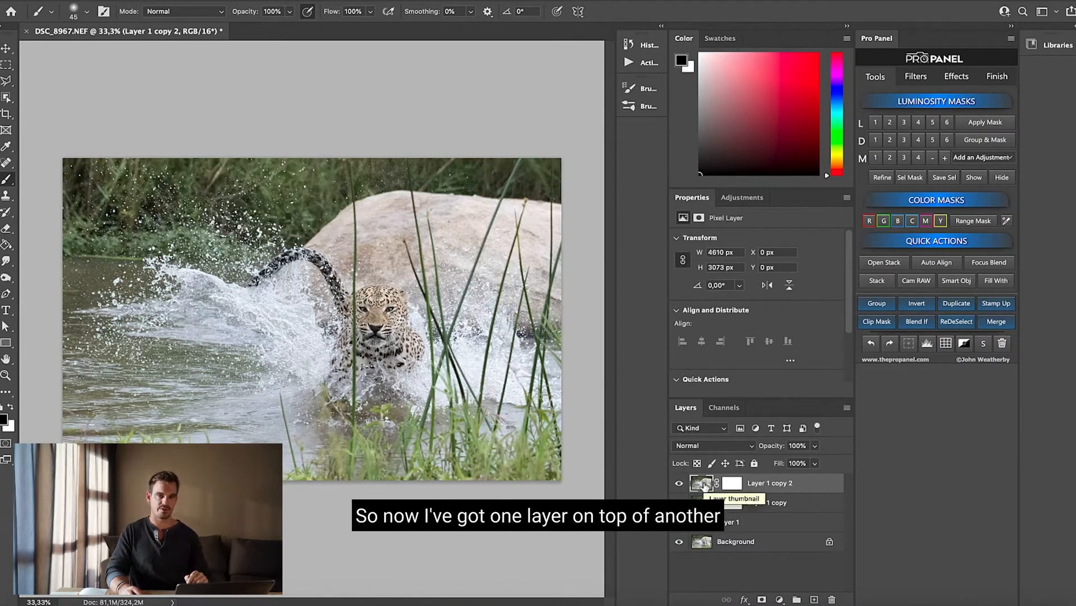
Add a new Brightness/Contrast adjustment layer on top and clip it to Layer 1 copy 2
left_click(779, 599)
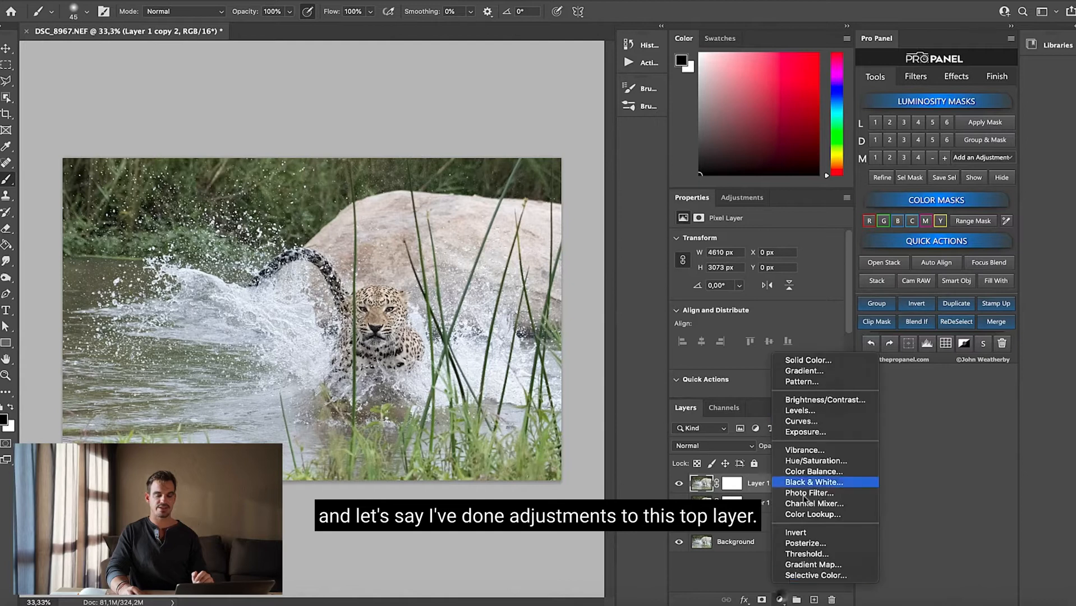
left_click(808, 400)
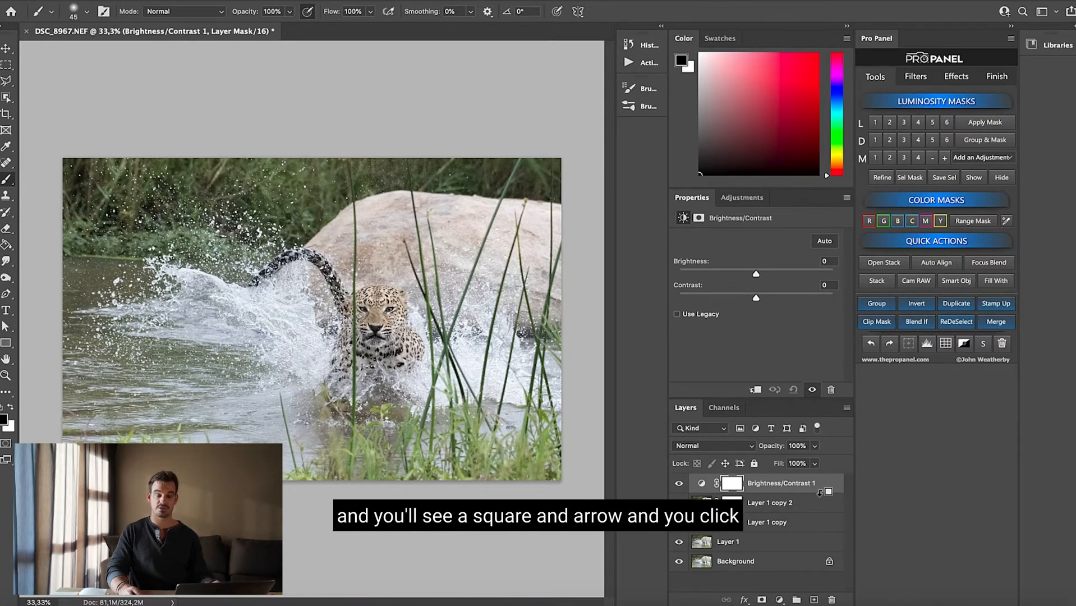
left_click(819, 492, "alt")
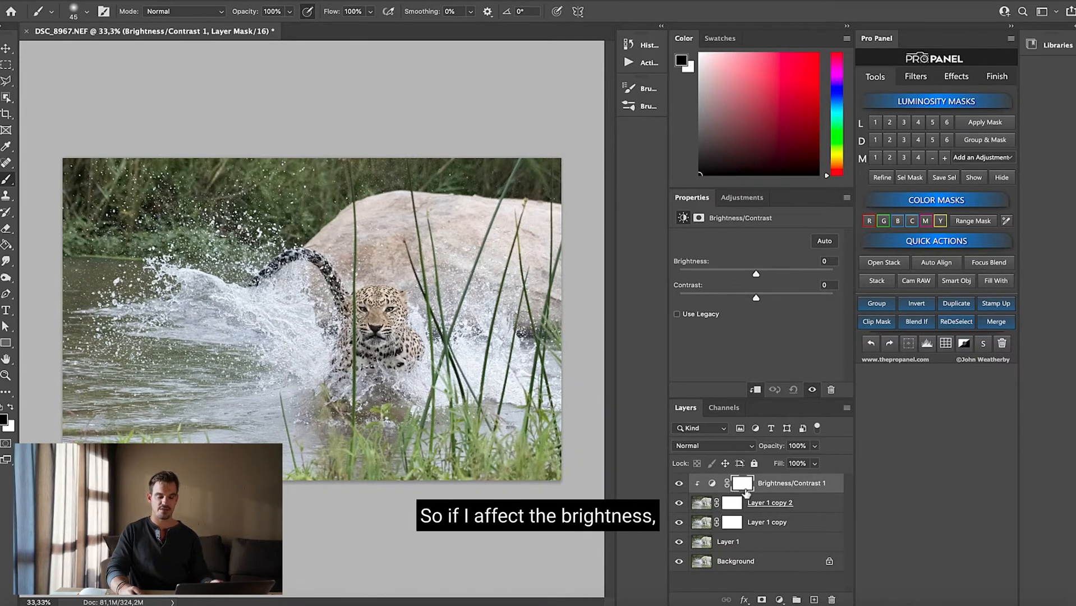
Set the clipped adjustment's brightness to -117 and hide Layer 1 copy 2 to check which layer it affects
left_click_drag(756, 274, 695, 273)
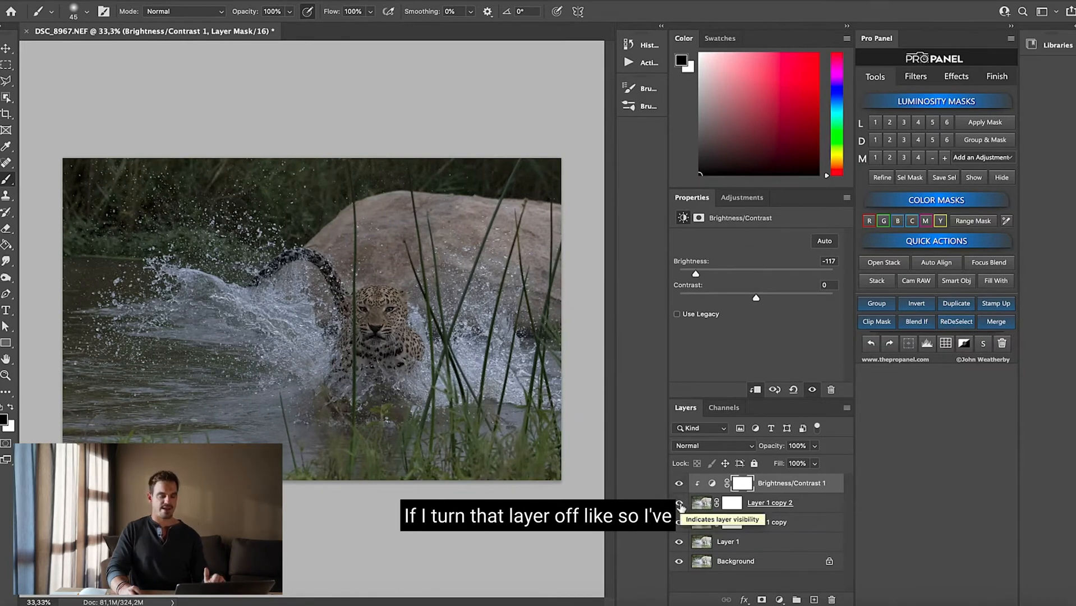
left_click(679, 502)
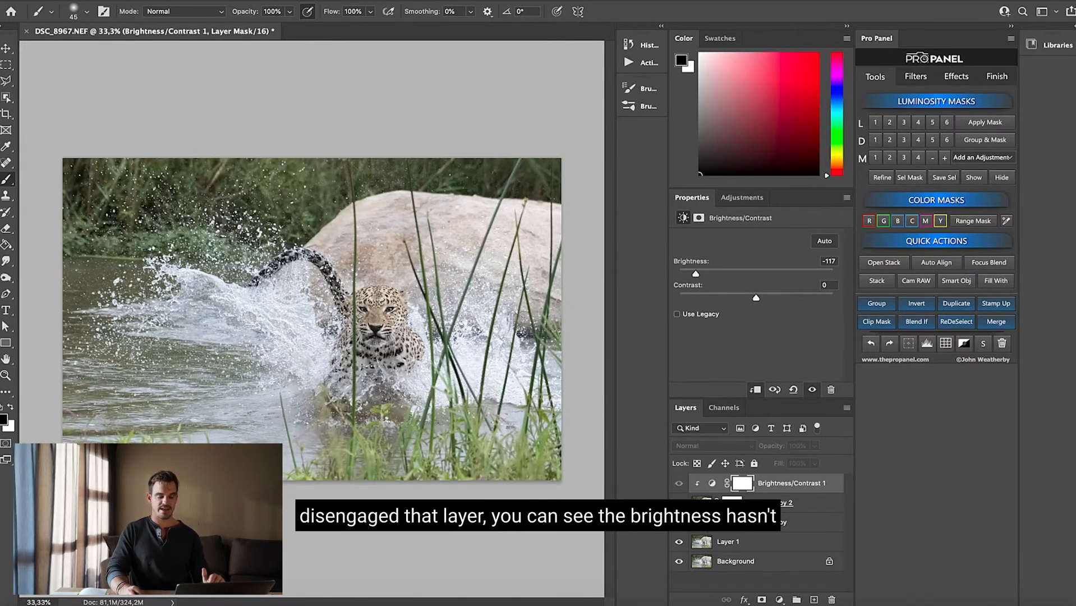
Select Layer 1 copy 2 and make it visible again with its clipped Brightness/Contrast adjustment
left_click(758, 521)
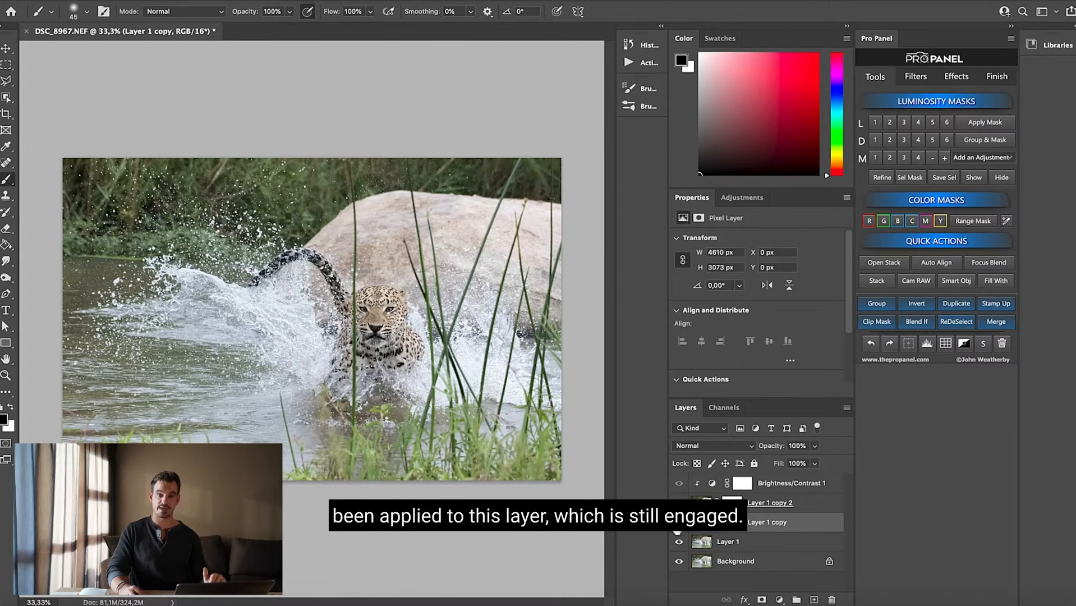
left_click(768, 505)
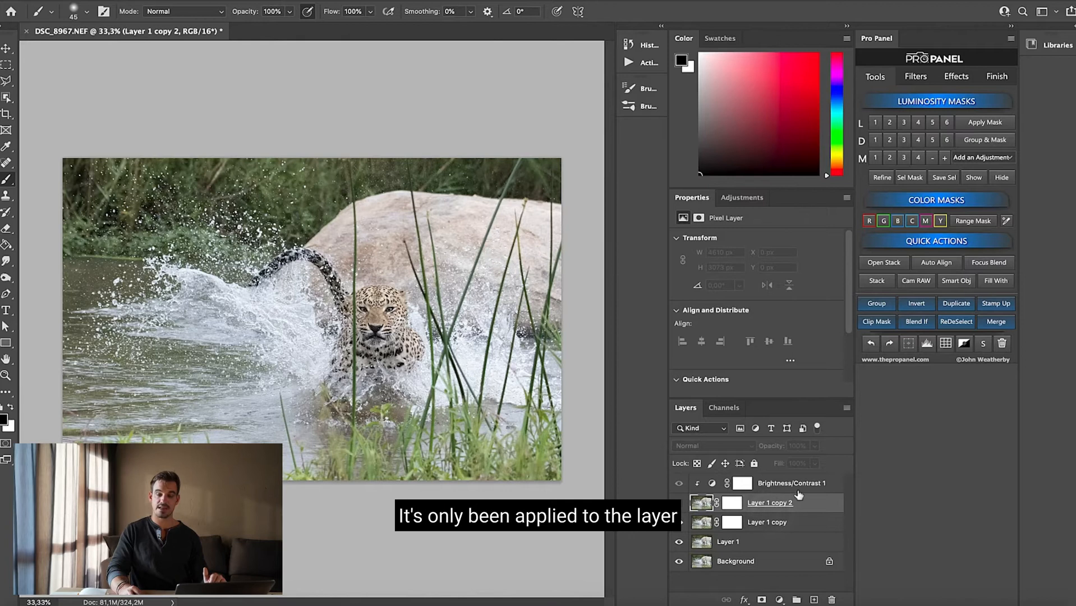
left_click(678, 502)
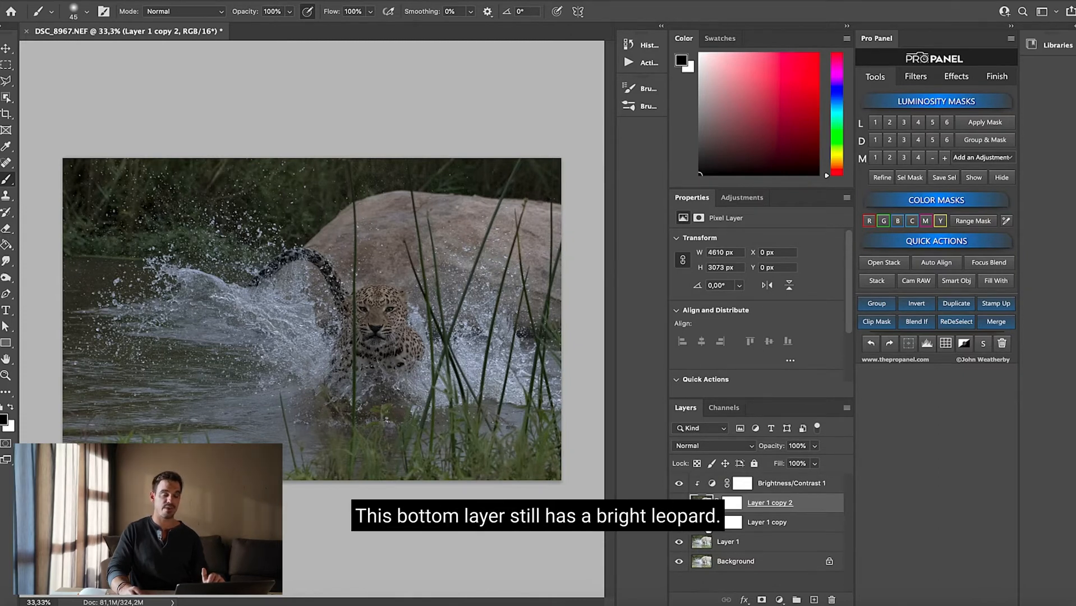
Target the layer mask of Layer 1 copy 2 and ready the Brush tool at size 500
left_click(731, 502)
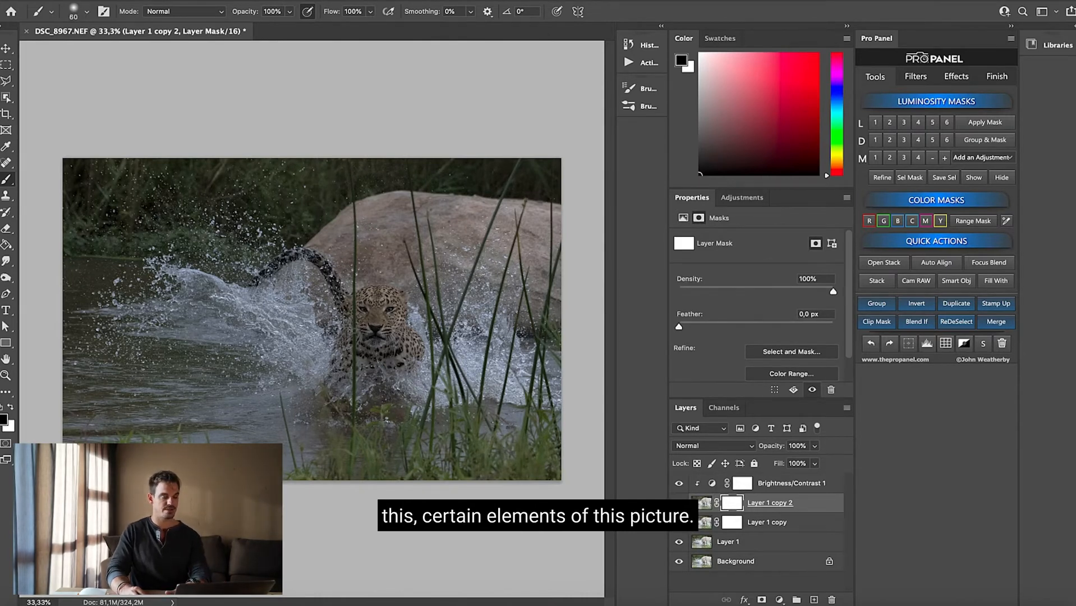
key("bracketright")
key("bracketright")
key("bracketright")
key("bracketright")
key("bracketright")
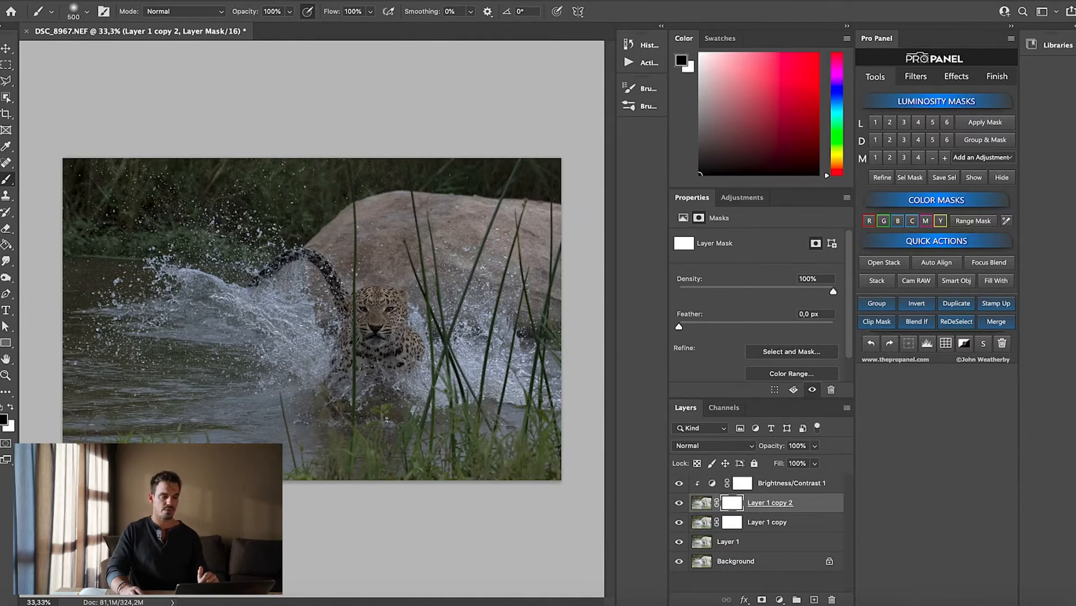
left_click(7, 180)
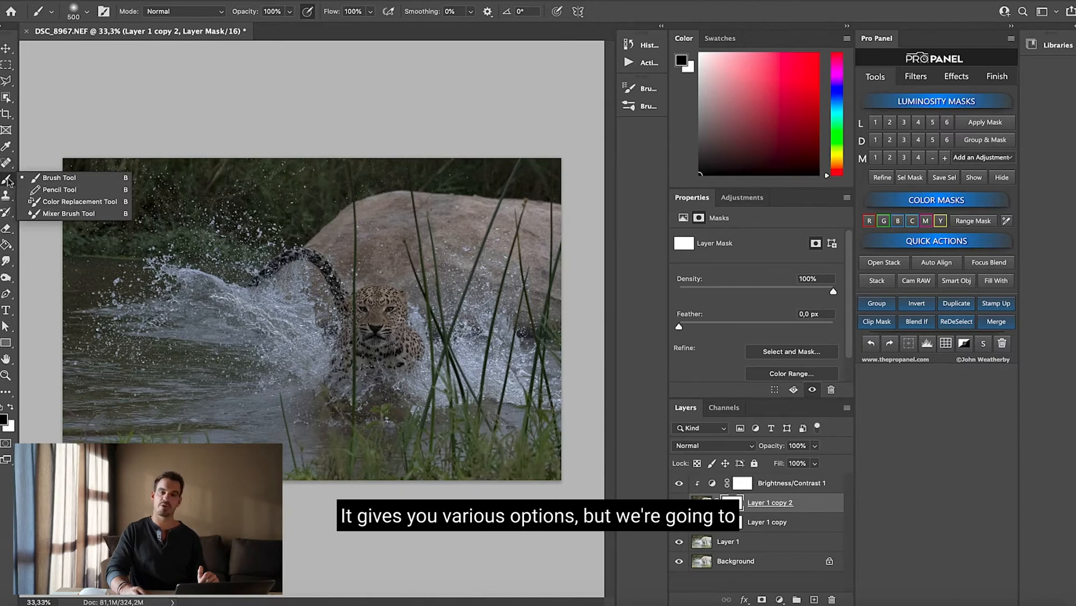
left_click(7, 182)
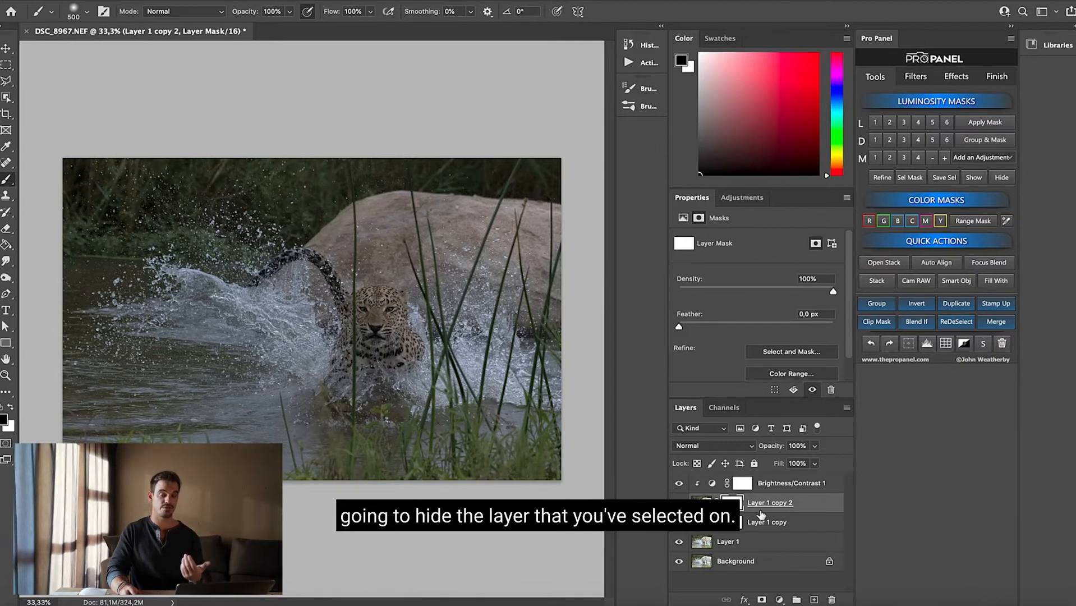
Paint black over the leopard on the mask of Layer 1 copy 2 to reveal the brighter layer beneath
left_click(11, 407)
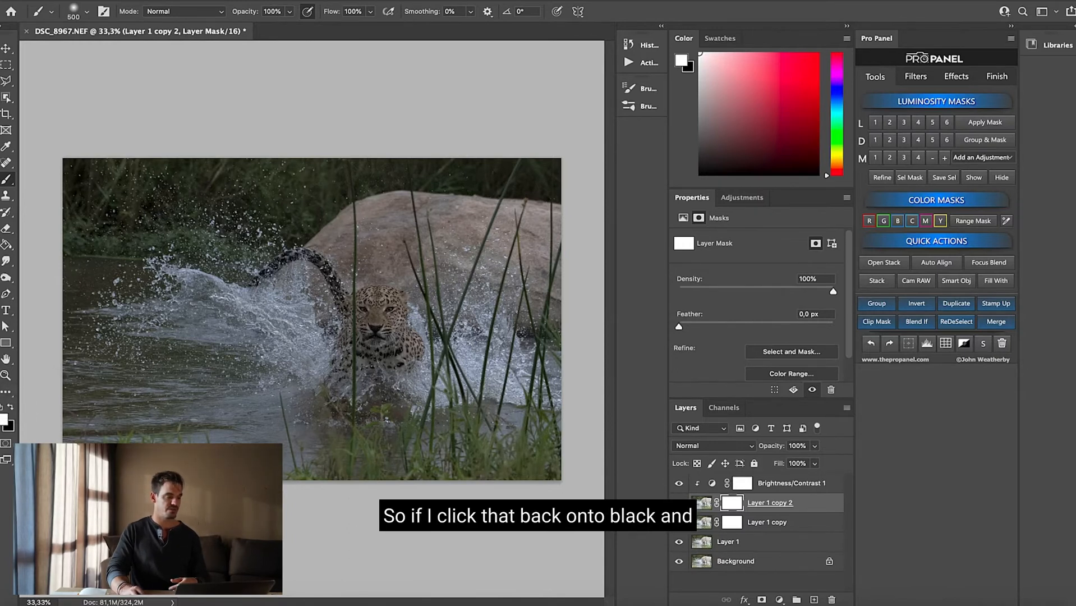
left_click(10, 406)
mouse_move(359, 314)
left_mouse_down()
mouse_move(381, 351)
mouse_move(365, 307)
mouse_move(375, 362)
mouse_move(340, 306)
mouse_move(359, 351)
left_mouse_up()
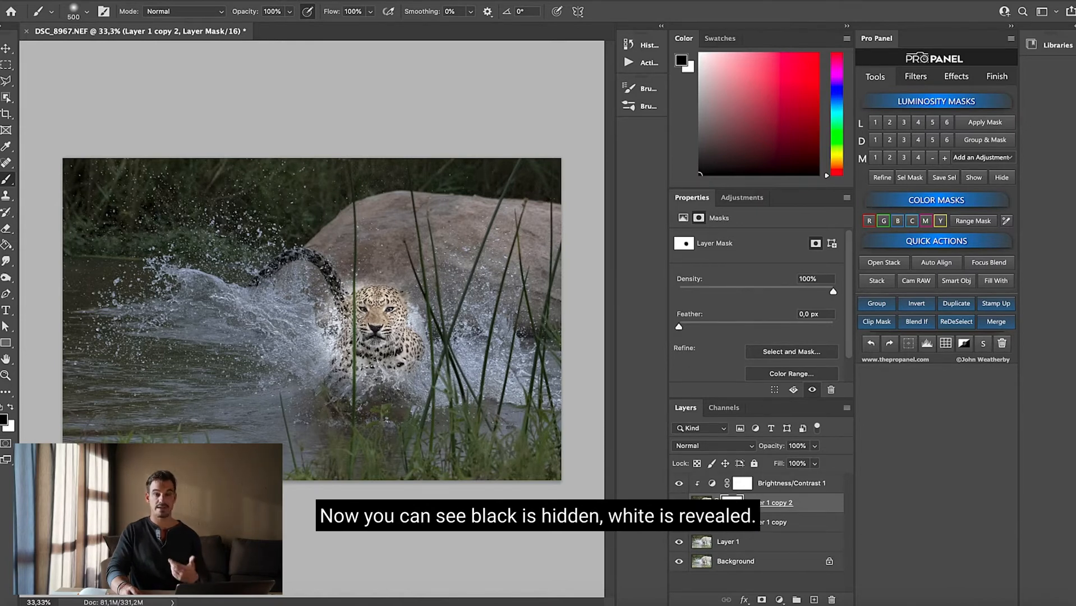
left_click(767, 525)
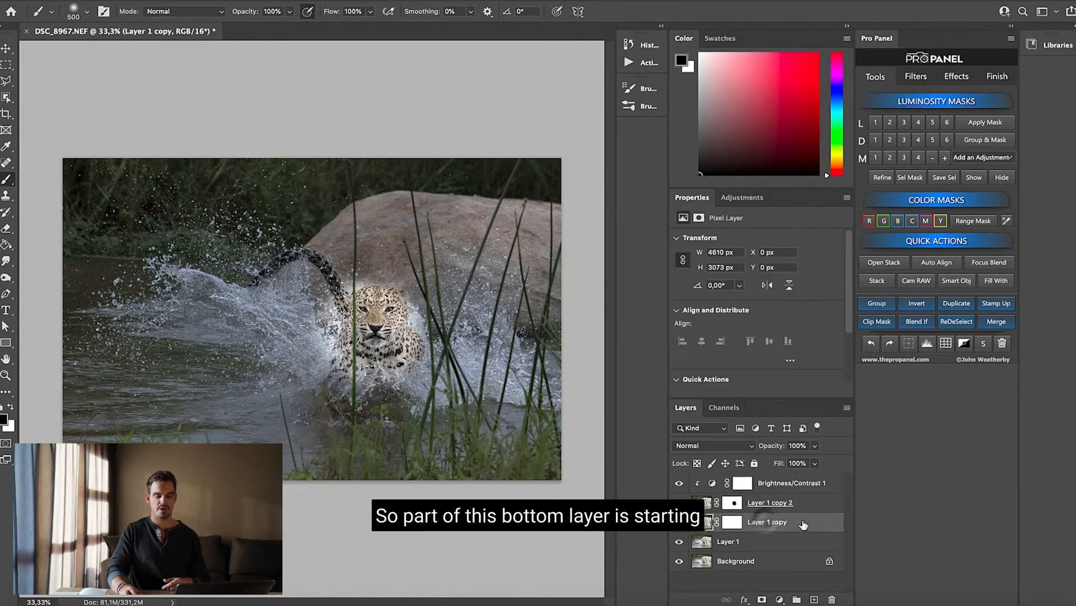
Paint the leopard area of the Layer 1 copy 2 mask back to white to restore the darkened version
left_click(733, 503)
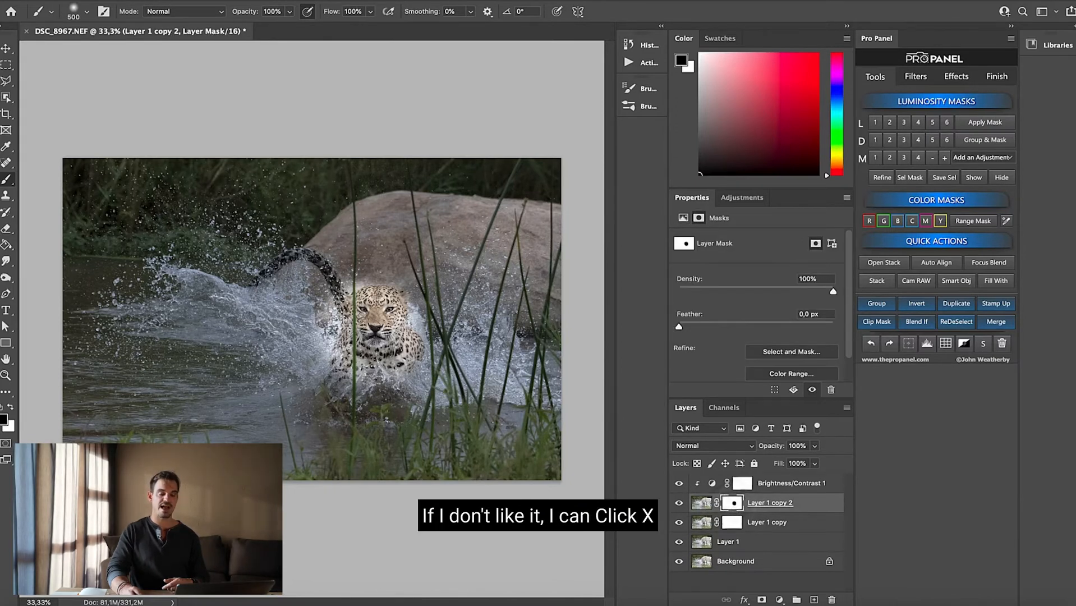
key("x")
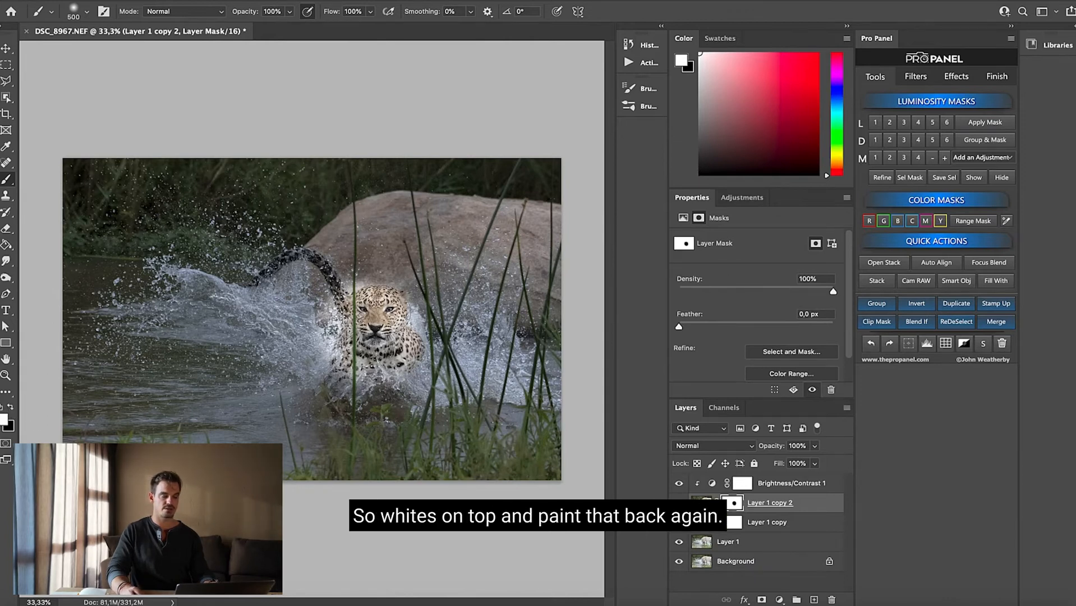
mouse_move(382, 343)
left_mouse_down()
mouse_move(355, 330)
mouse_move(337, 349)
mouse_move(370, 300)
mouse_move(390, 321)
left_mouse_up()
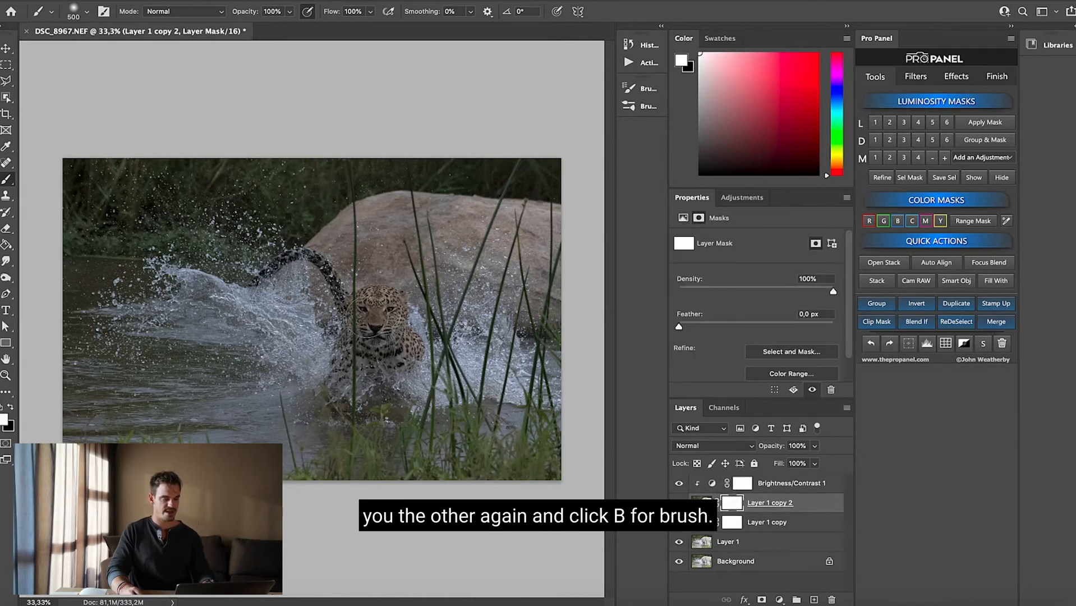
Switch the foreground back to black, hide the leopard area again on the Layer 1 copy 2 mask, and select Layer 1 copy
key("x")
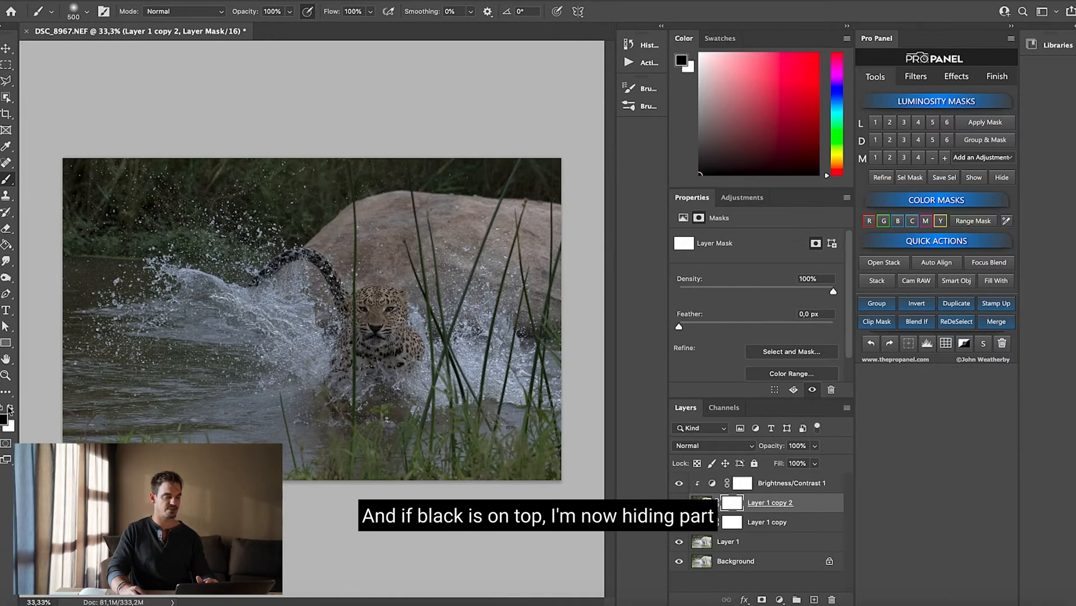
mouse_move(385, 316)
left_mouse_down()
mouse_move(406, 338)
mouse_move(334, 312)
mouse_move(384, 357)
left_mouse_up()
left_click(777, 523)
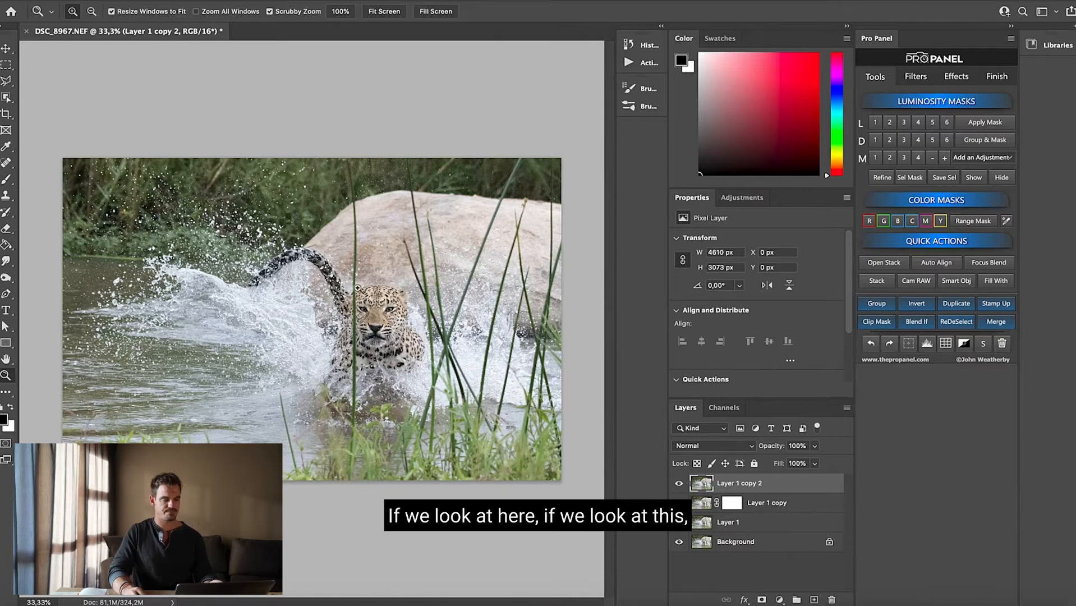
Remove the tall grass stem crossing the rock above the leopard's body using the content-aware Spot Healing Brush at size 80
left_click_drag(359, 260, 409, 328)
left_click_drag(352, 194, 358, 236)
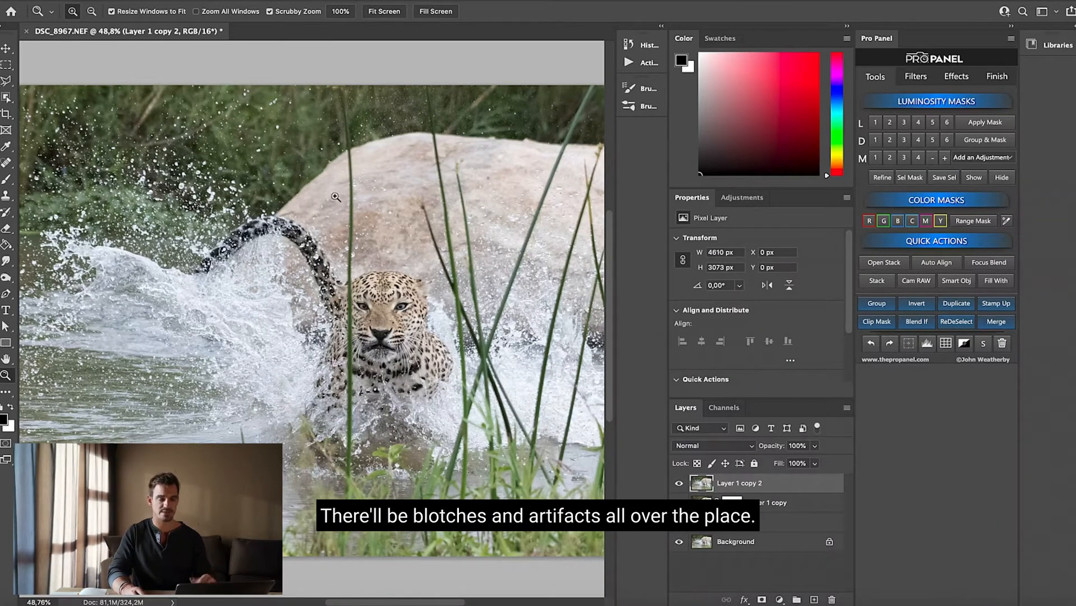
key("j")
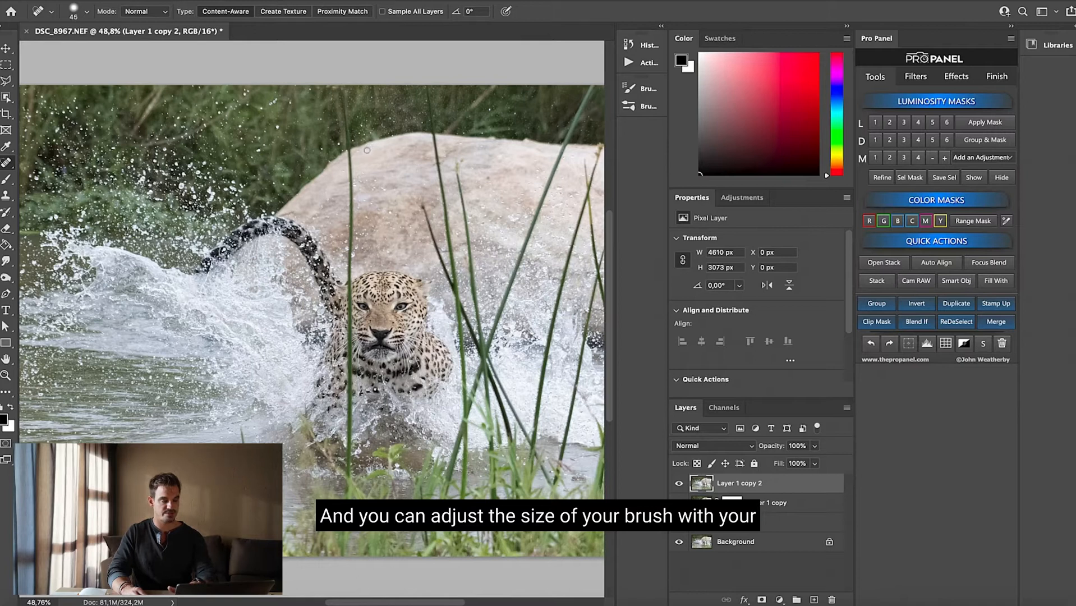
key("bracketright")
key("bracketright")
key("bracketright")
key("bracketright")
key("bracketright")
key("bracketleft")
key("bracketleft")
key("bracketleft")
key("bracketleft")
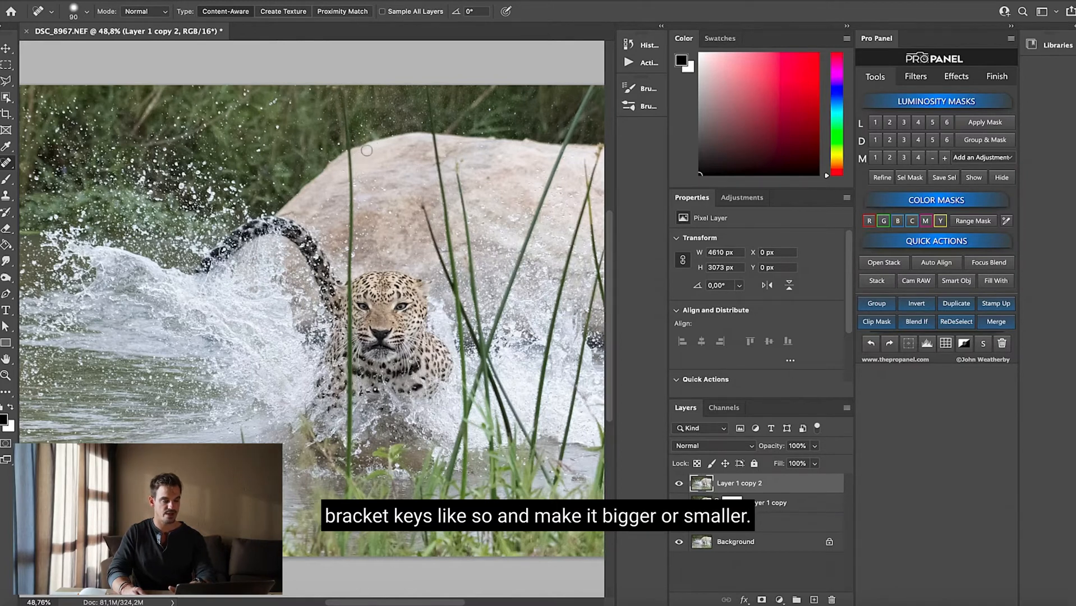
key("bracketright")
key("bracketright")
key("bracketright")
key("bracketleft")
key("bracketleft")
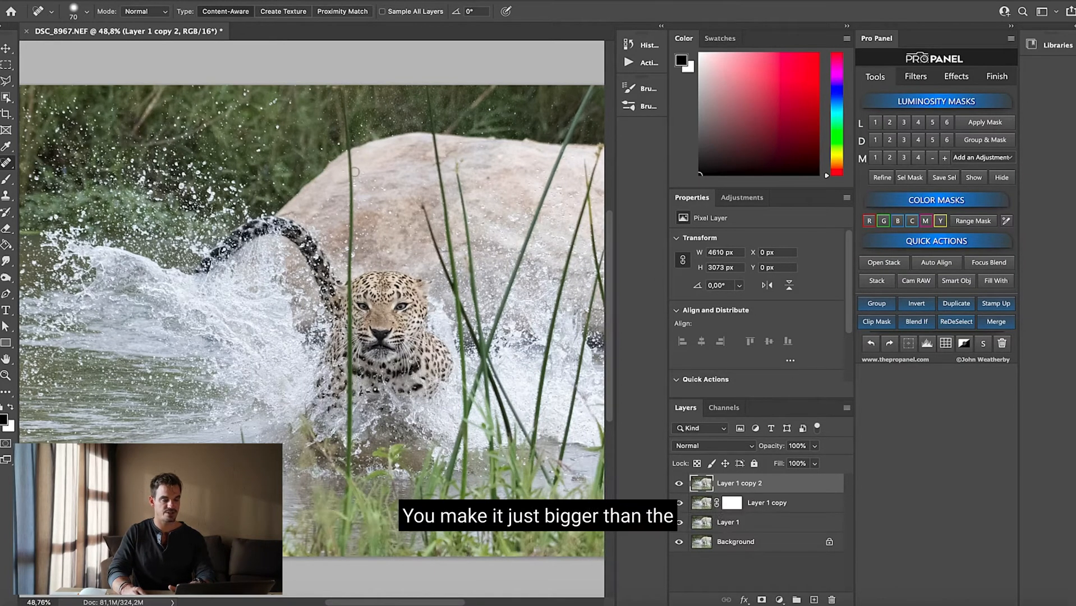
key("bracketright")
left_click_drag(341, 92, 351, 264)
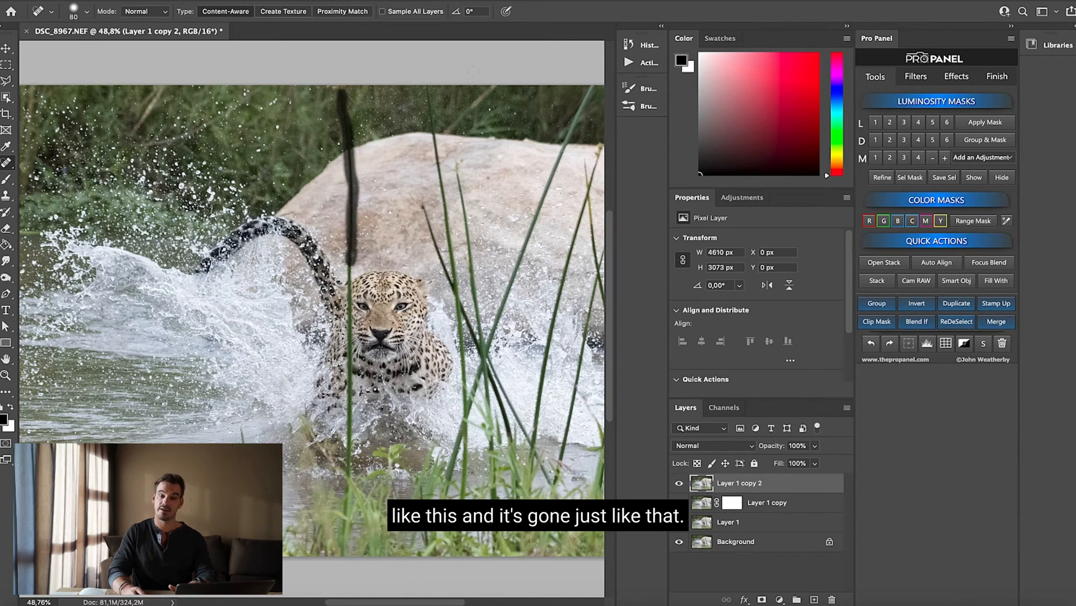
left_click_drag(347, 263, 348, 275)
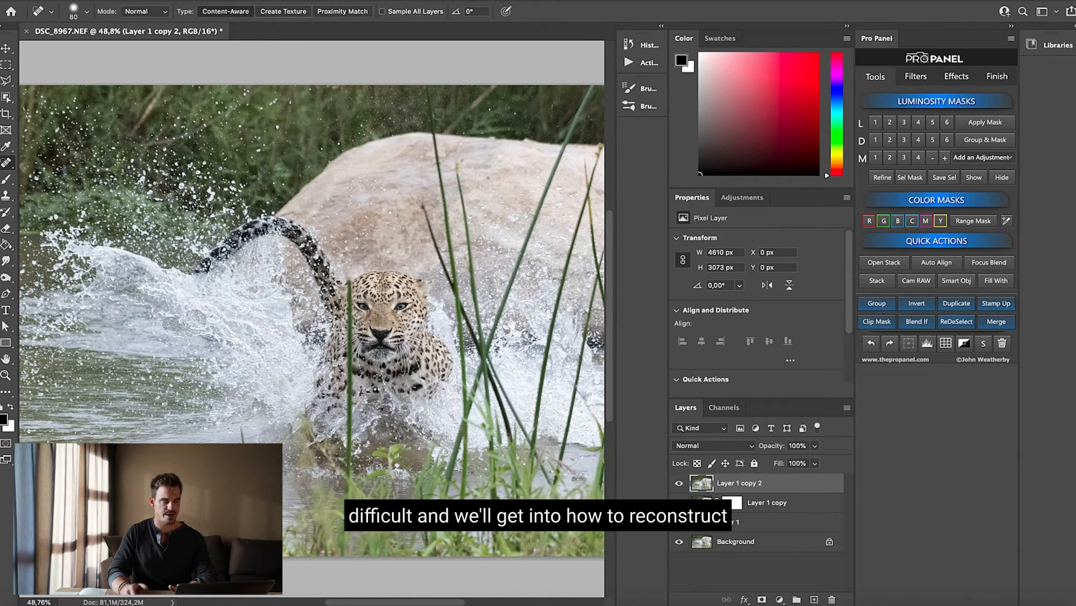
Heal away the upper parts of the grass stems crossing the rock just right of the leopard's head
left_click_drag(428, 92, 448, 268)
left_click_drag(461, 178, 466, 268)
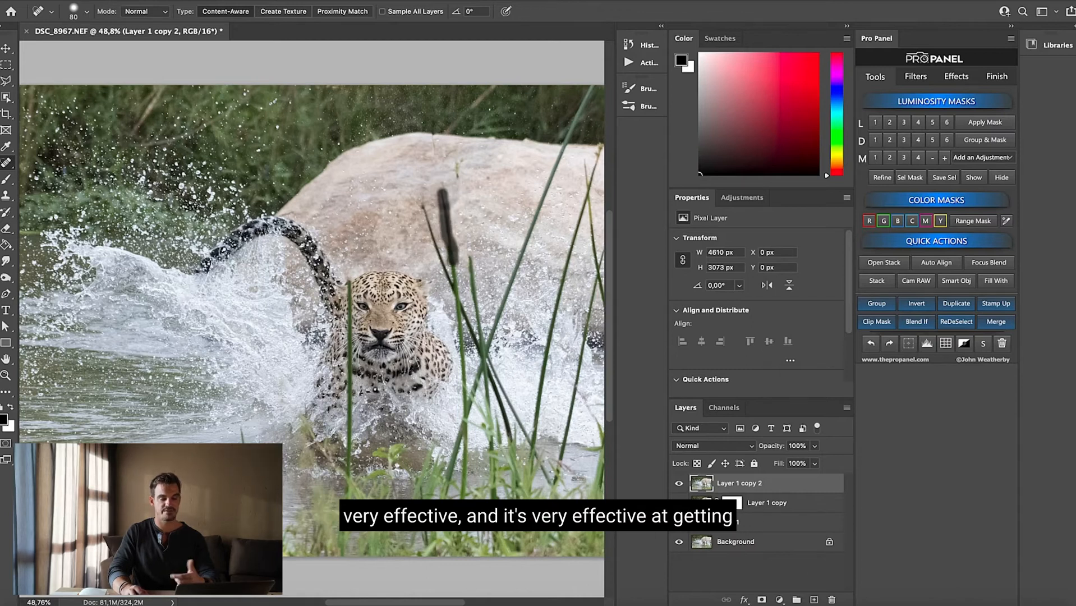
left_click_drag(457, 163, 457, 179)
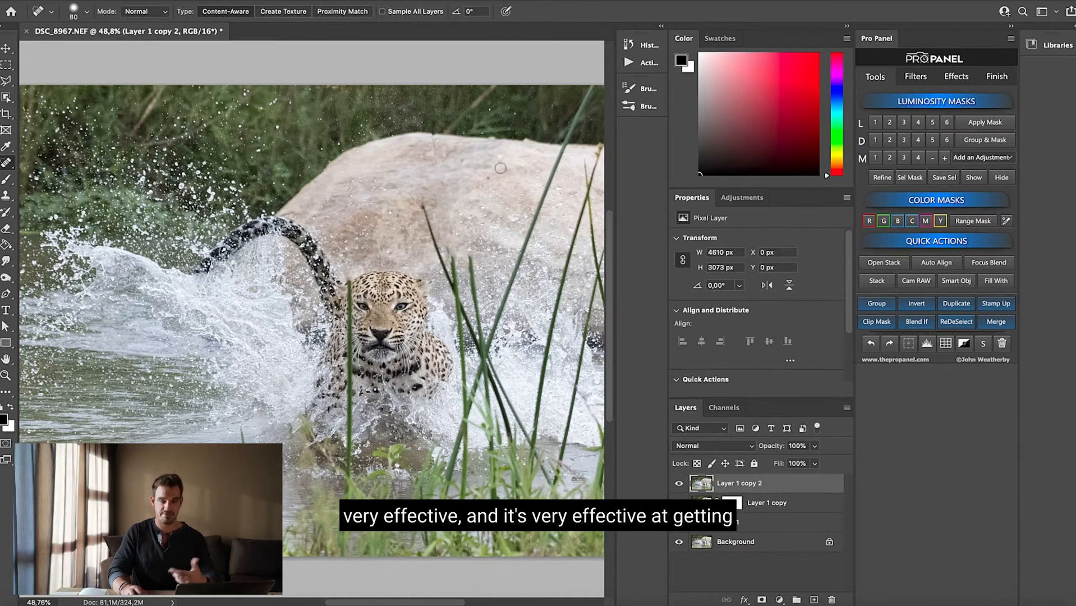
mouse_move(422, 207)
left_mouse_down()
mouse_move(427, 231)
mouse_move(419, 201)
left_mouse_up()
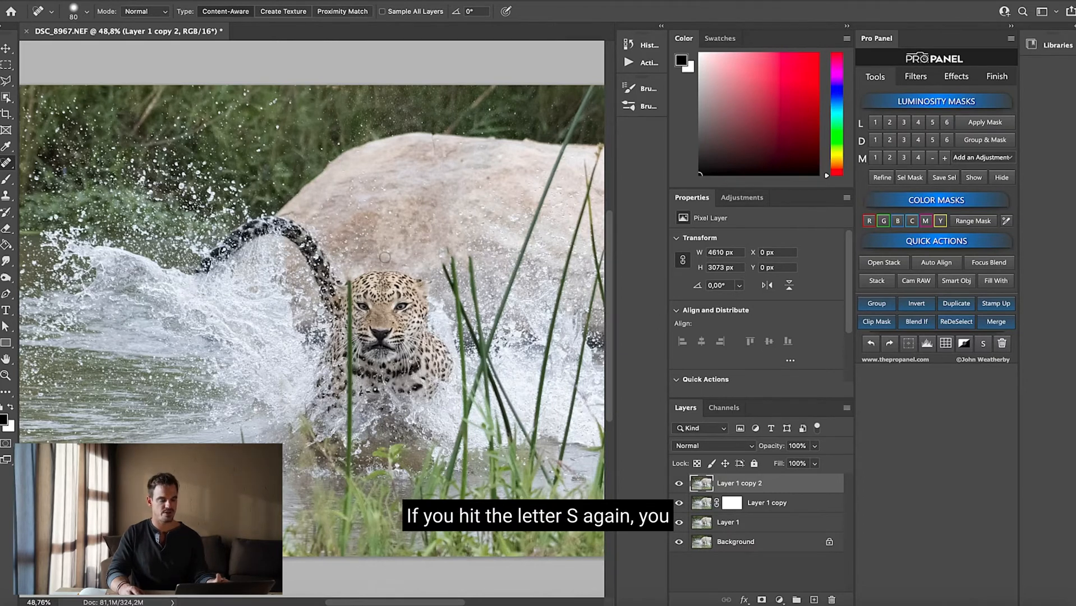
Try cloning the leopard's face onto the splashing water beside it using the Clone Stamp at size 500 and 12% opacity
key("s")
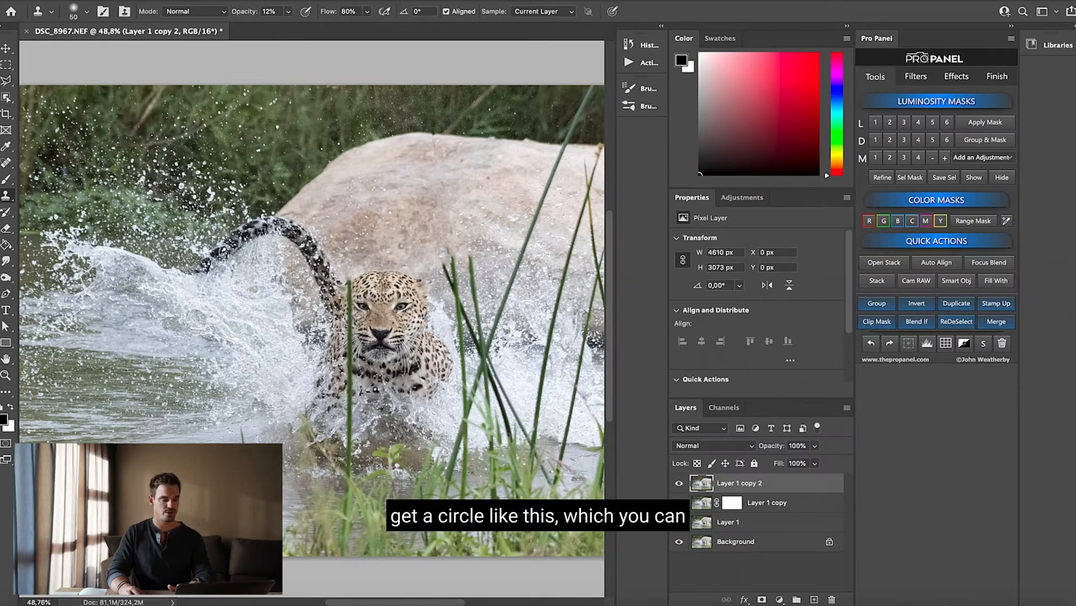
key("bracketright")
key("bracketright")
key("bracketright")
key("bracketright")
key("bracketright")
key("bracketright")
key("bracketright")
key("bracketright")
key("bracketright")
key("bracketright")
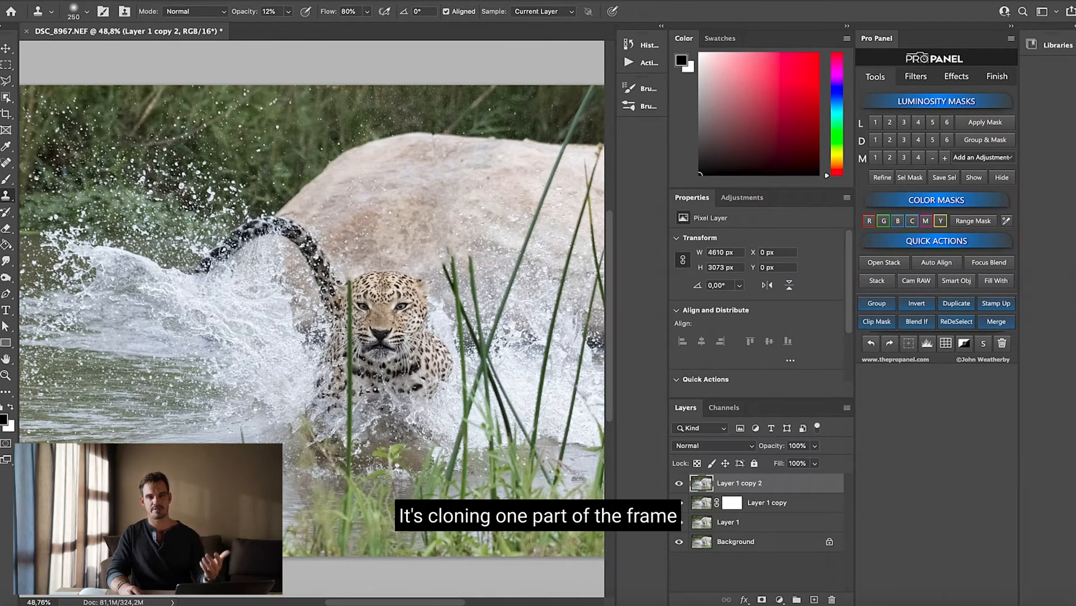
key("bracketright")
key("bracketright")
key("bracketright")
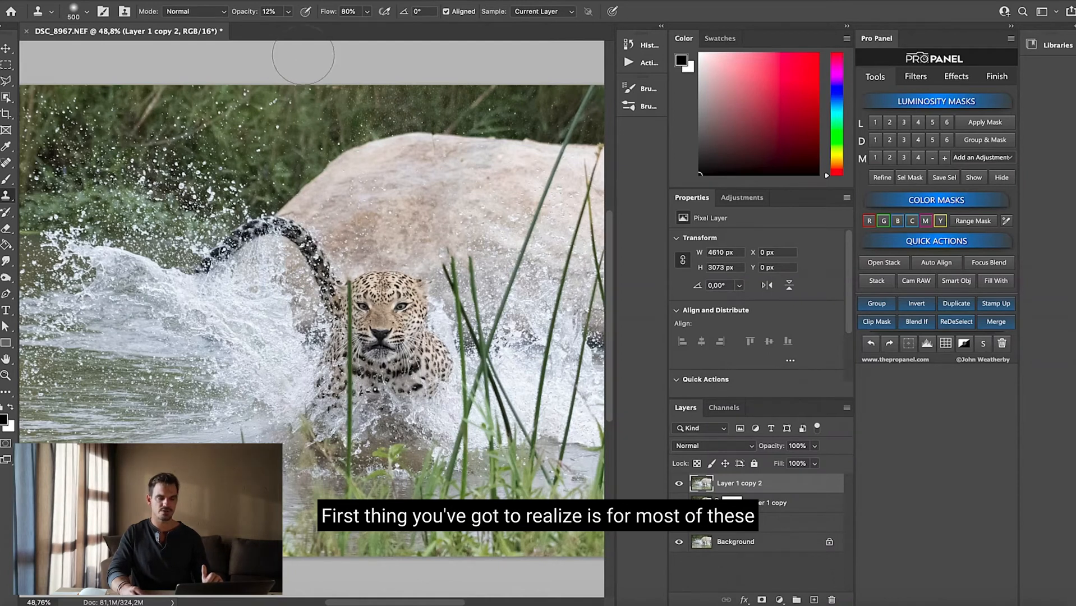
left_click(275, 12)
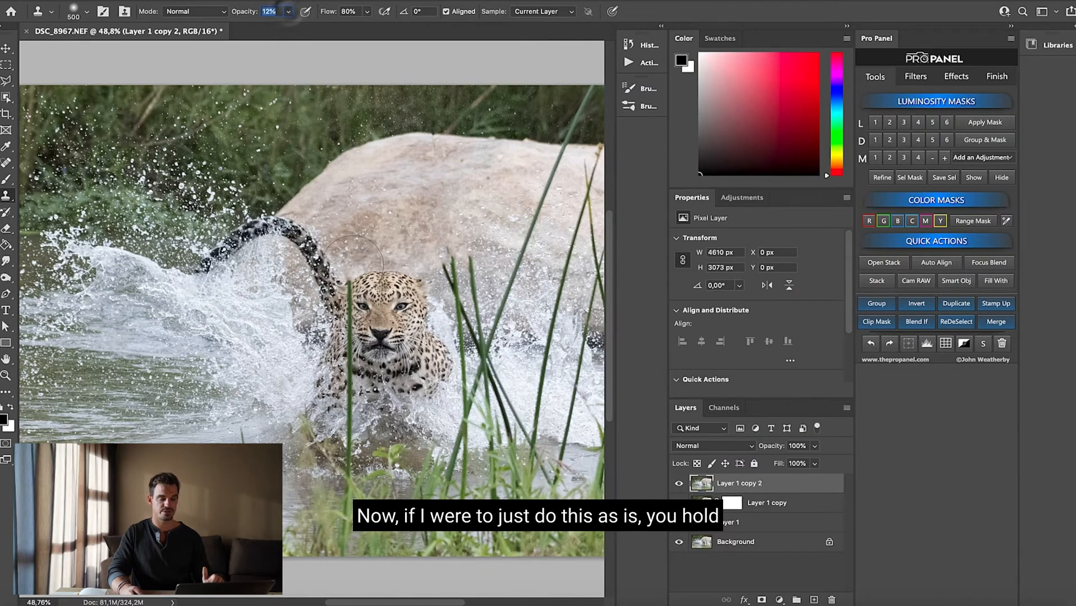
left_click(379, 319, "alt")
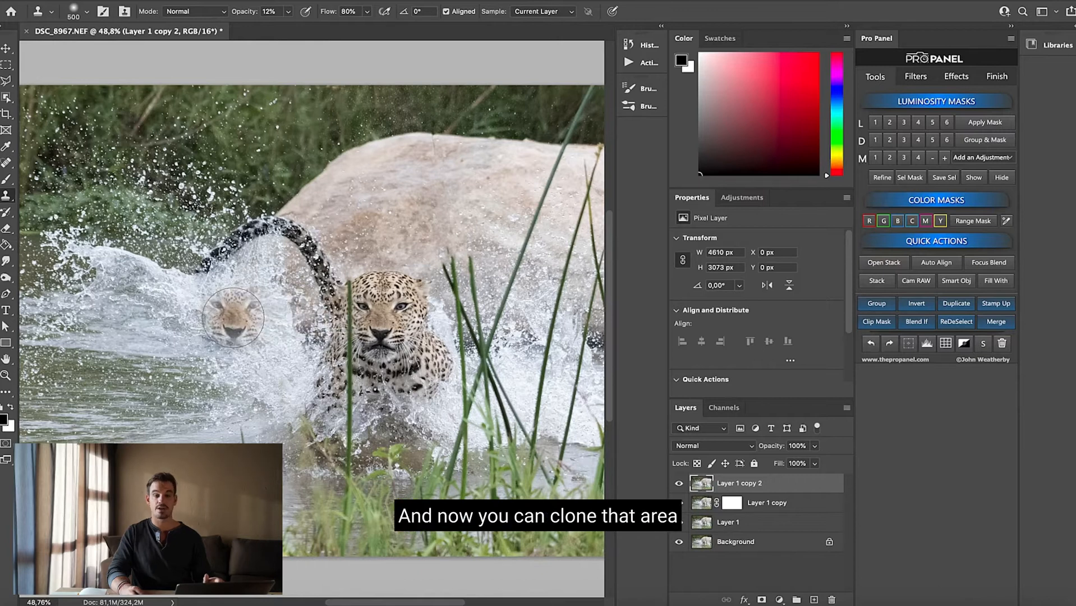
mouse_move(233, 317)
left_mouse_down()
mouse_move(243, 345)
mouse_move(240, 296)
mouse_move(242, 339)
mouse_move(251, 309)
mouse_move(246, 335)
left_mouse_up()
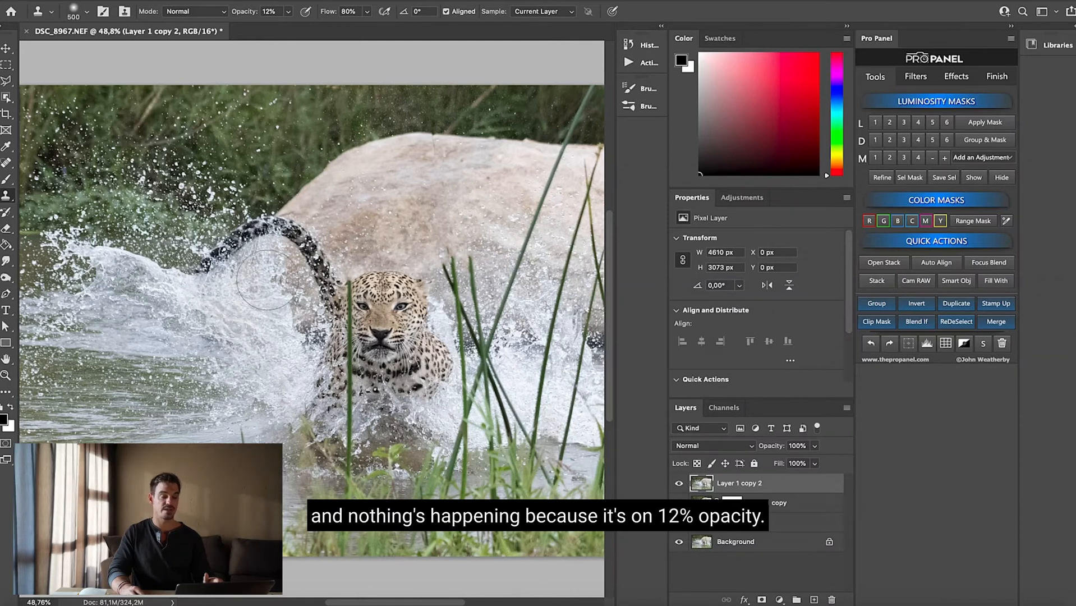
Set the Clone Stamp opacity to 100%, sample the leopard's face again and clone it onto the water
left_click(289, 12)
left_click_drag(286, 26, 341, 27)
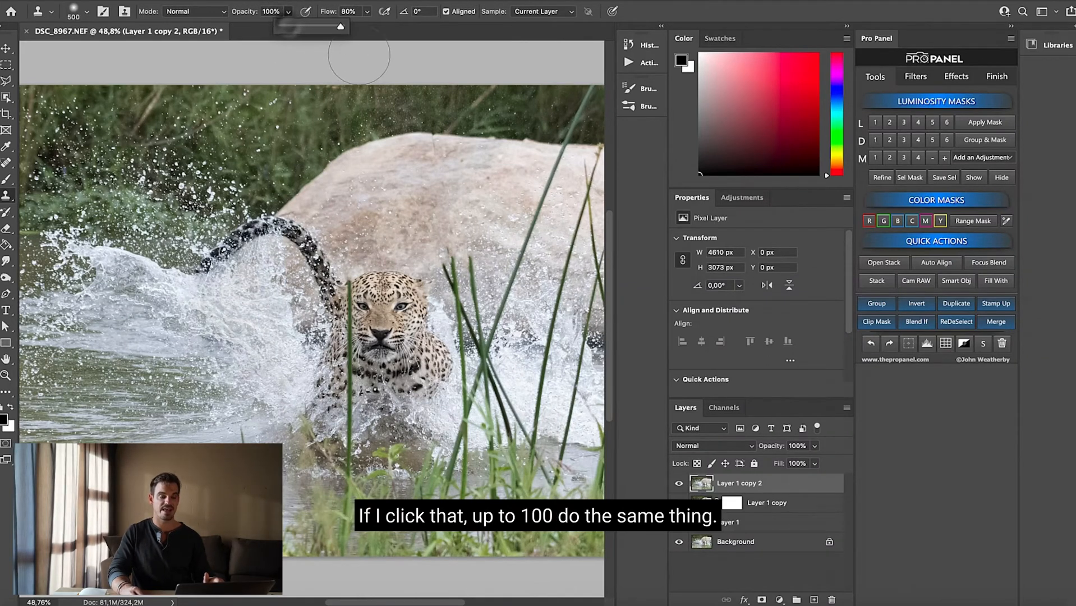
left_click(386, 316, "alt")
mouse_move(289, 316)
left_mouse_down()
mouse_move(251, 310)
mouse_move(252, 351)
mouse_move(251, 302)
mouse_move(202, 315)
mouse_move(259, 367)
mouse_move(268, 288)
mouse_move(203, 264)
mouse_move(149, 359)
mouse_move(250, 403)
left_mouse_up()
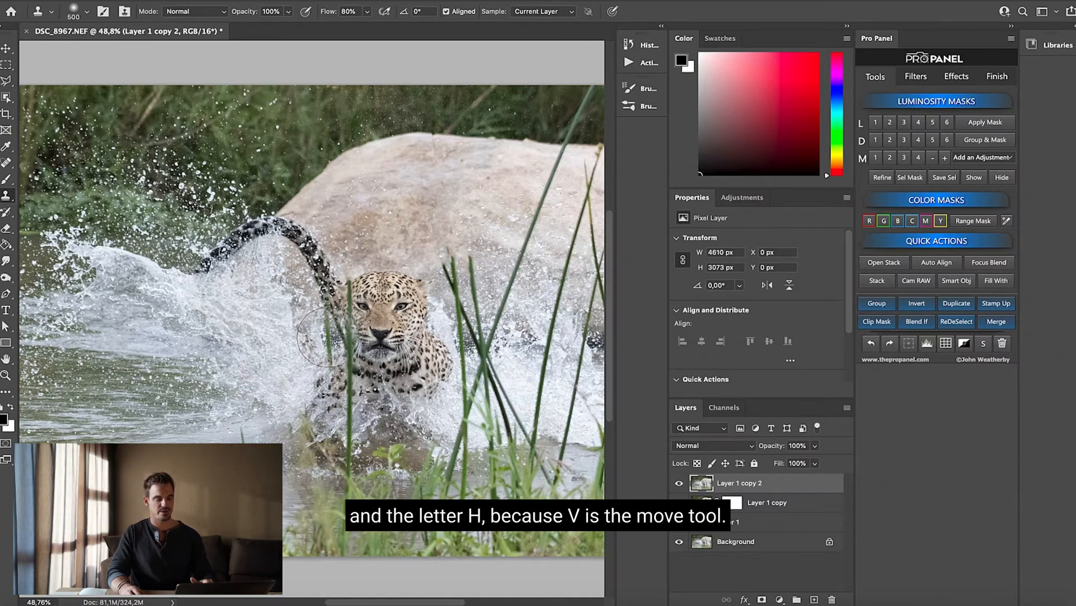
Shift Layer 1 copy 2 with the Move tool to about X -53 px, Y 50 px
key("z")
left_click_drag(416, 340, 390, 360)
key("v")
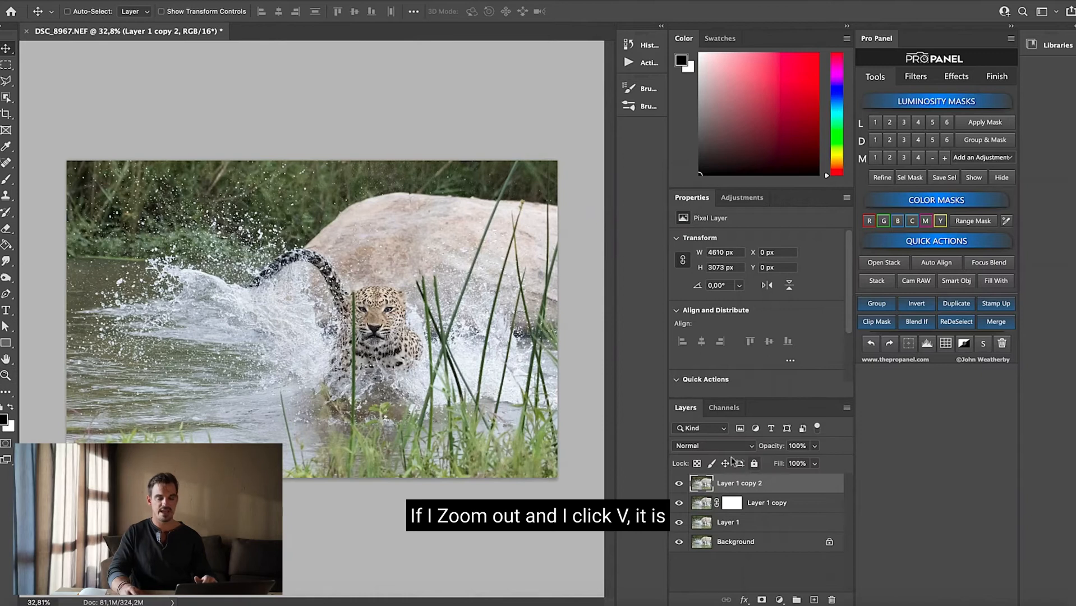
left_click(768, 484)
left_click_drag(385, 331, 411, 416)
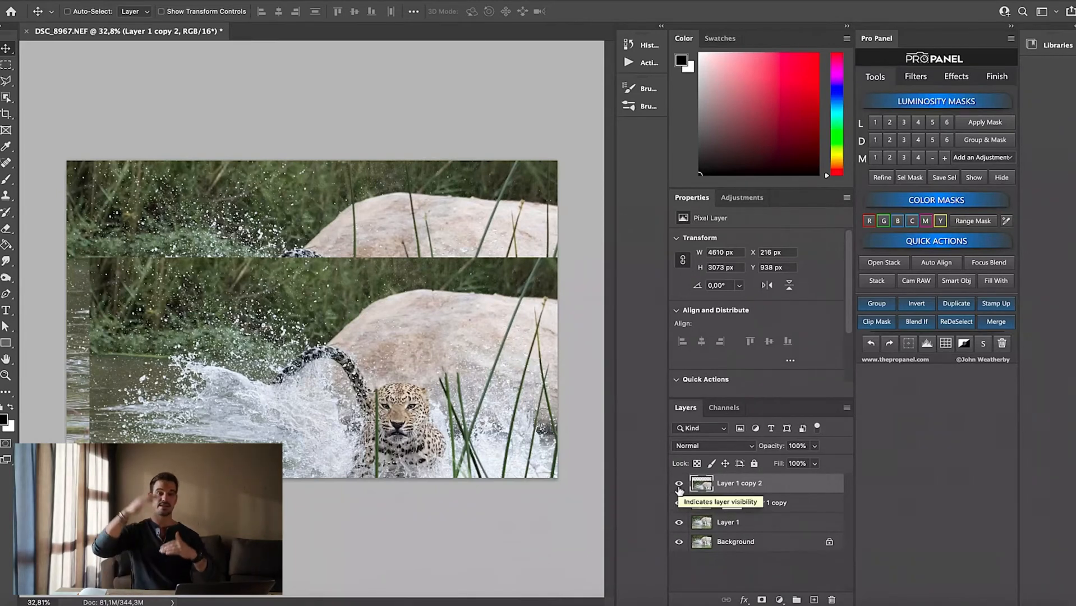
left_click_drag(416, 408, 410, 383)
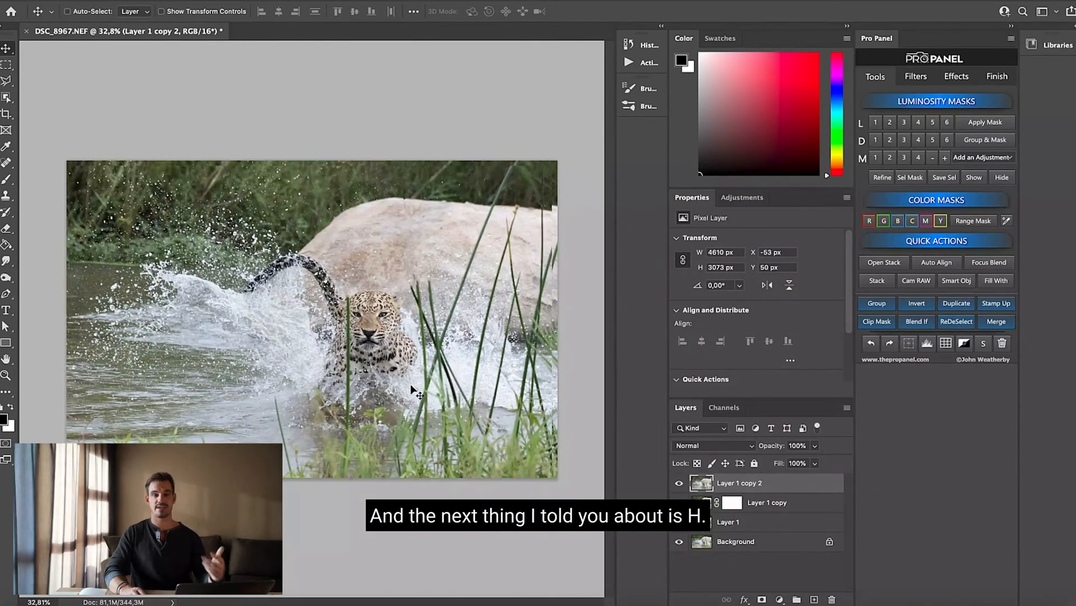
Examine the leopard photo by zooming in and panning between the splash, the far corner and the leopard's face
key("z")
left_click_drag(358, 333, 476, 373)
key("h")
key("z")
left_click_drag(477, 373, 584, 473)
key("h")
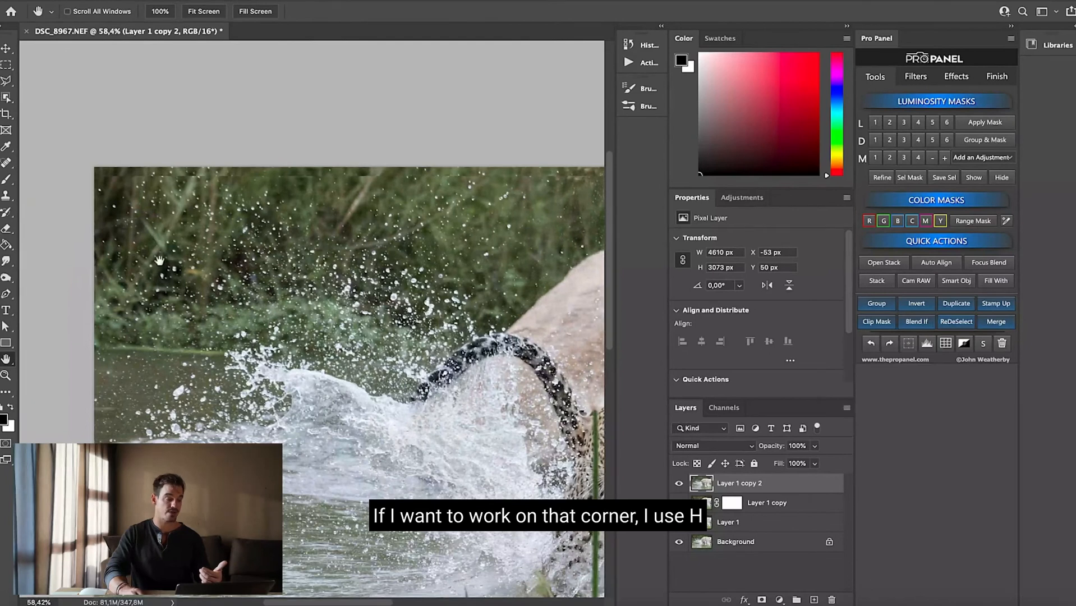
left_click_drag(270, 374, 300, 426)
left_click_drag(561, 412, 580, 352)
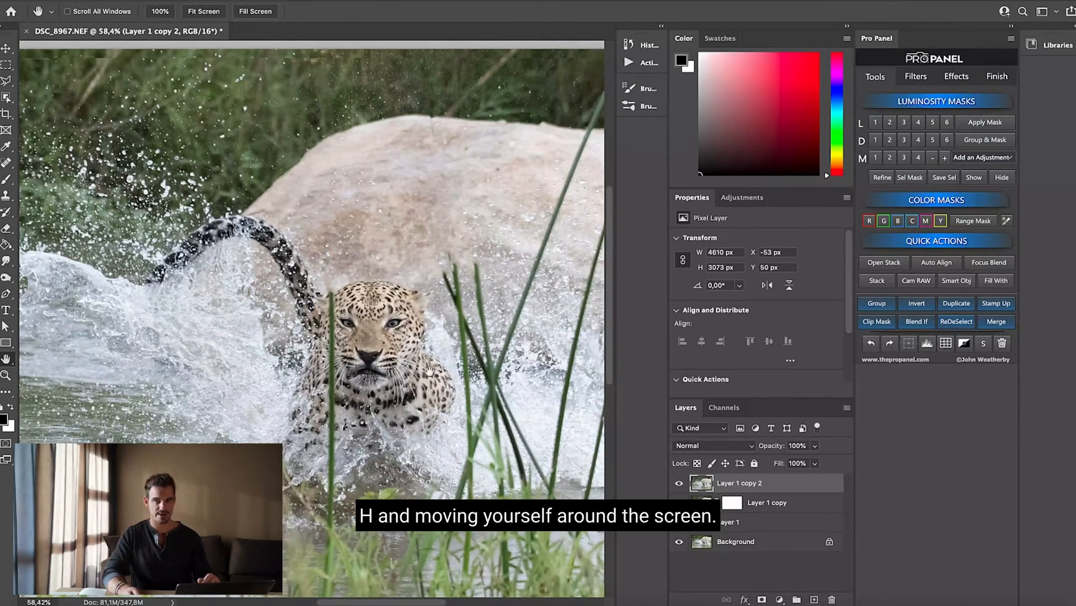
key("z")
left_click_drag(430, 371, 344, 383)
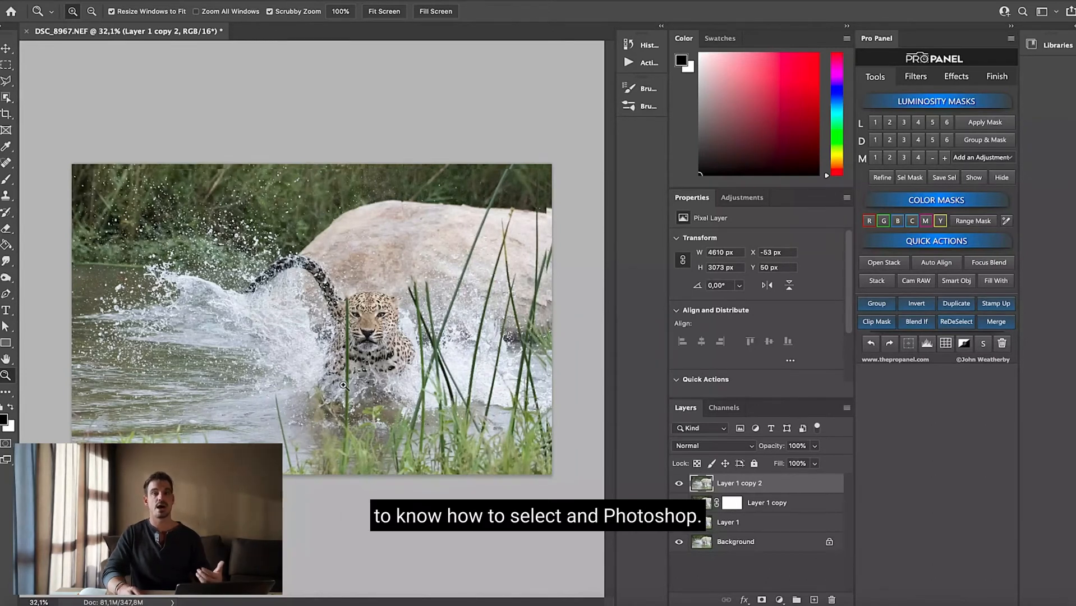
Select the leopard's head and chest with the Rectangular Marquee, about 608 × 947 px, and copy the area to a new layer
key("m")
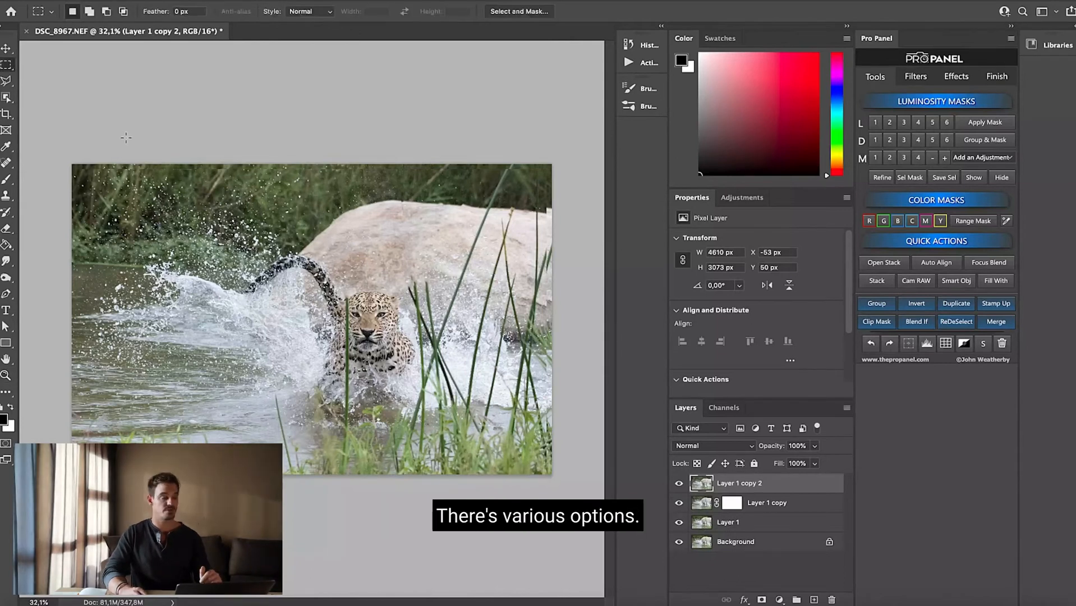
right_click(7, 66)
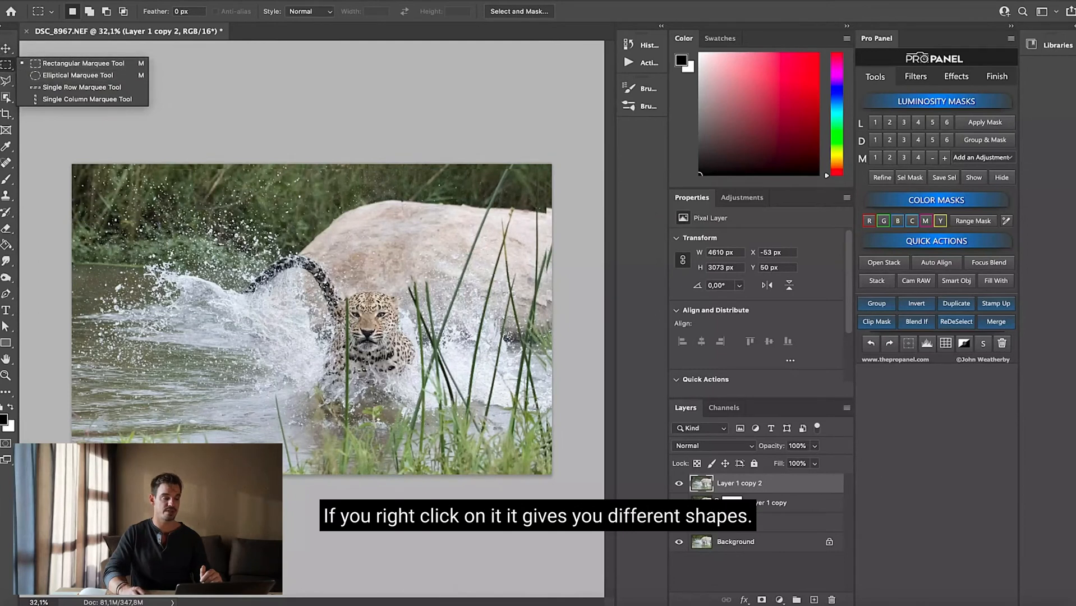
left_click(65, 62)
key("z")
left_click_drag(374, 317, 406, 372)
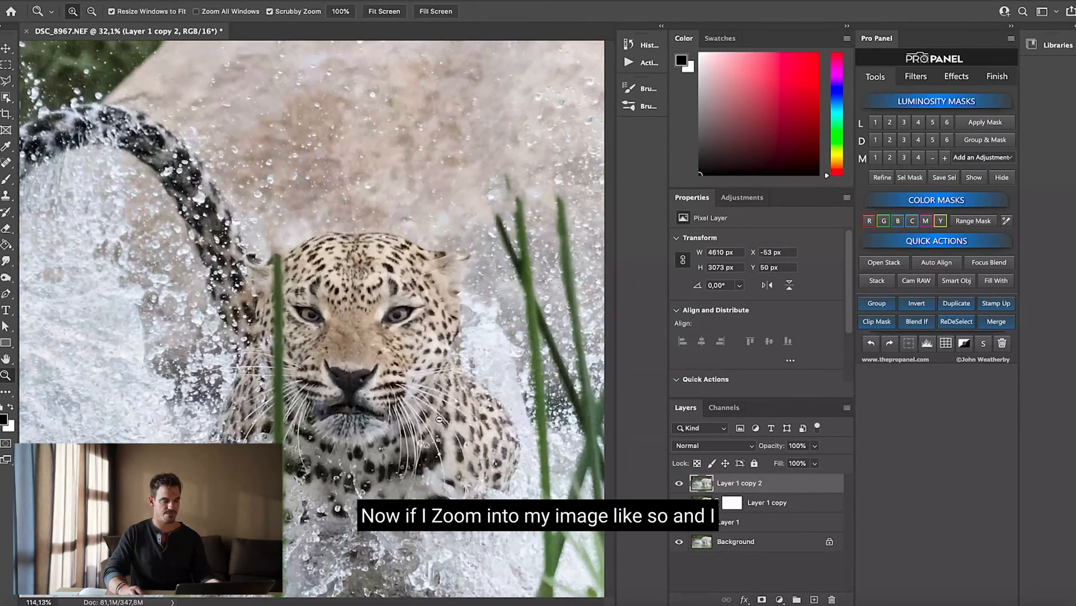
left_click(8, 66)
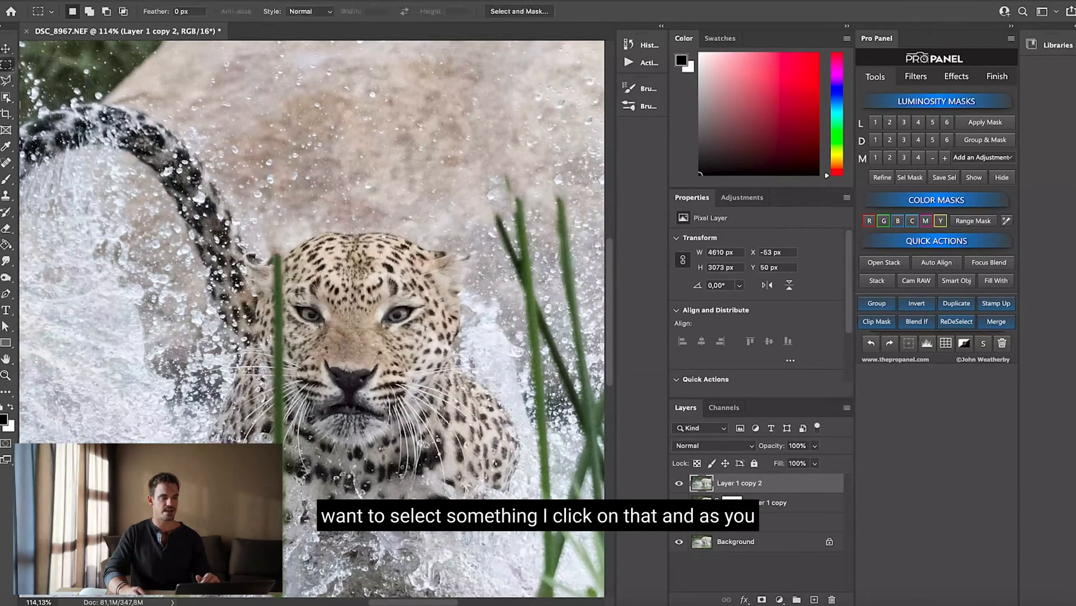
left_click_drag(290, 175, 514, 515)
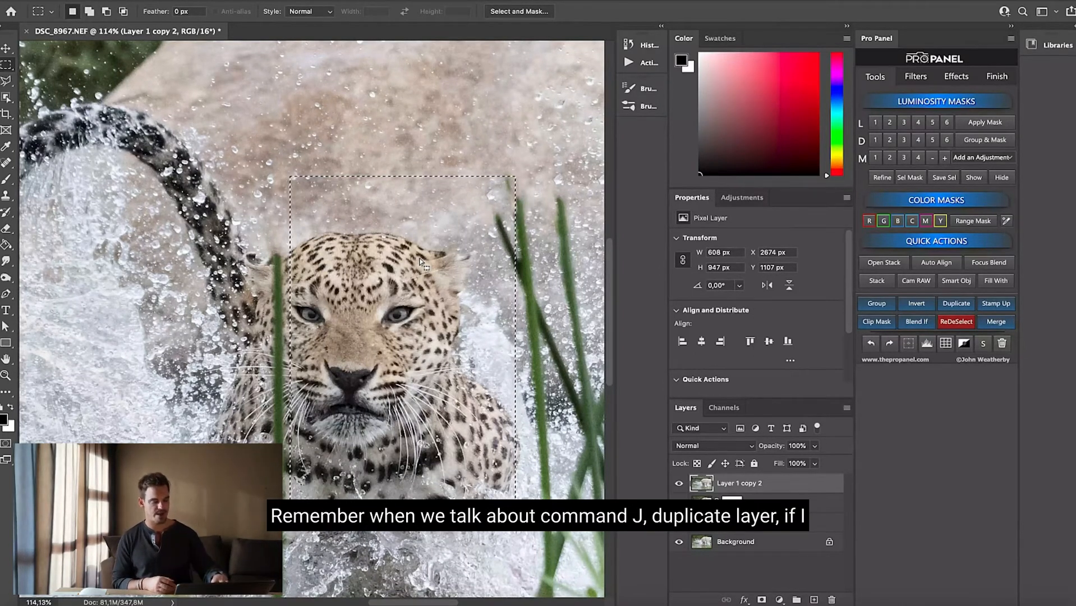
key("super+j")
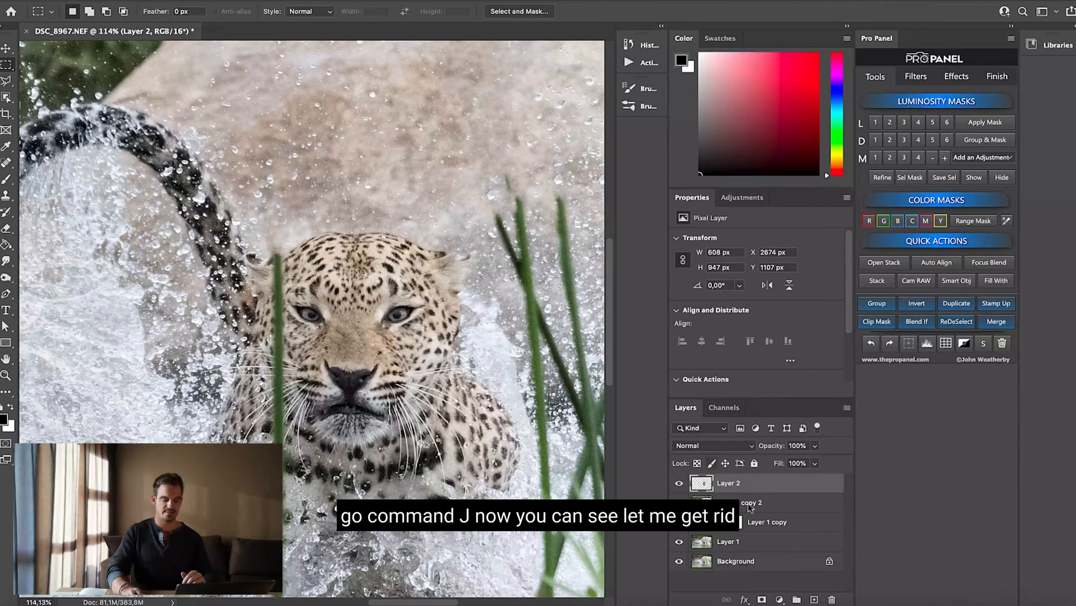
Delete Layer 1 copy and Layer 1 from the layer stack
left_click(772, 527)
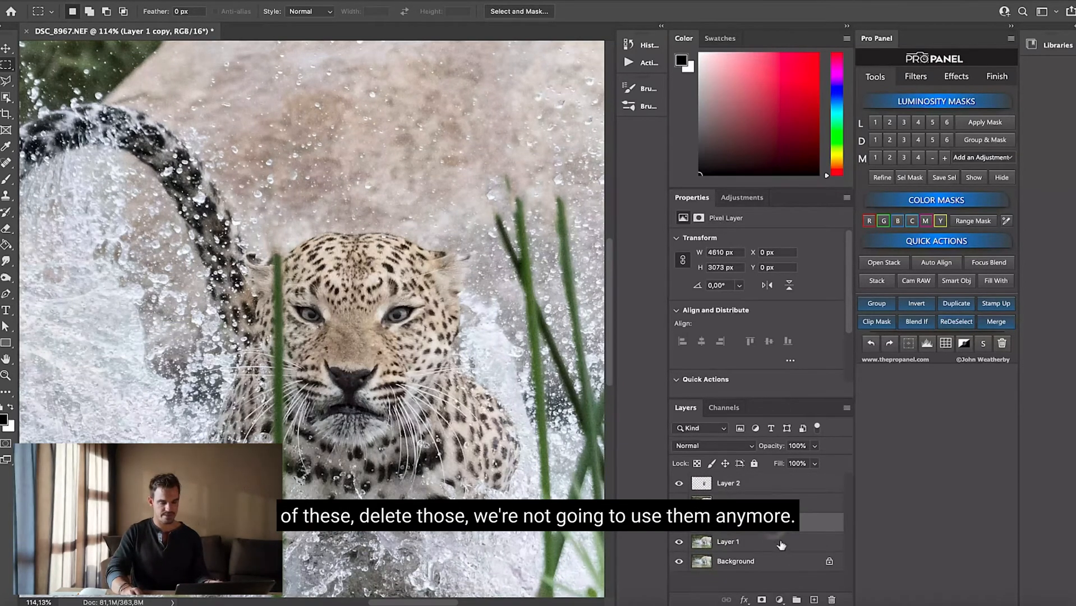
left_click(780, 542, "shift")
left_click_drag(782, 542, 836, 599)
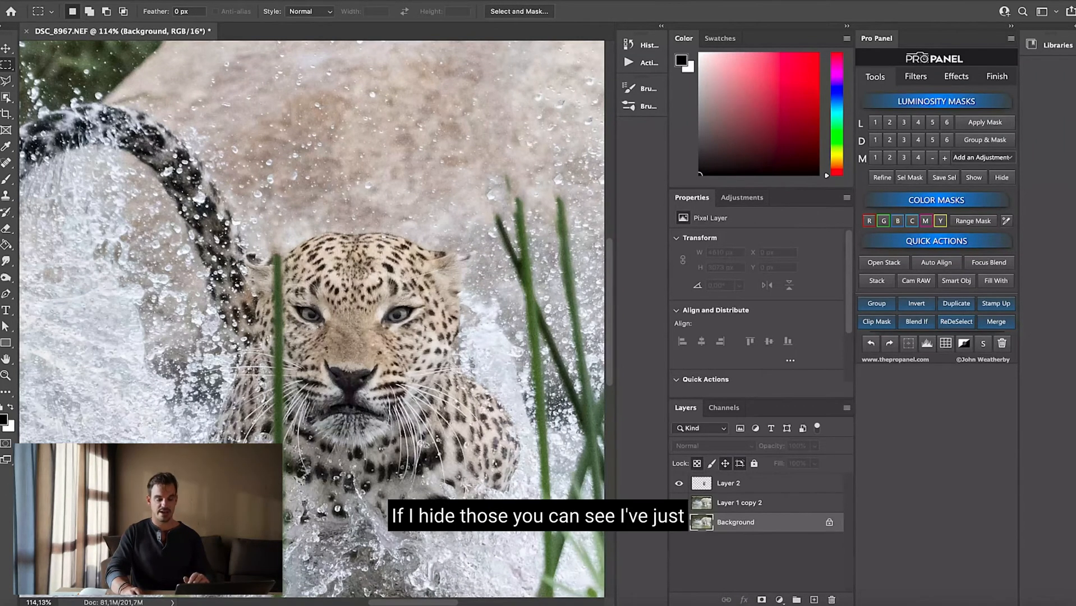
Hide Layer 1 copy 2 and Background to isolate the cut-out, then delete Layer 2 and make Layer 1 copy 2 visible and active
left_click(678, 502)
left_click(678, 522)
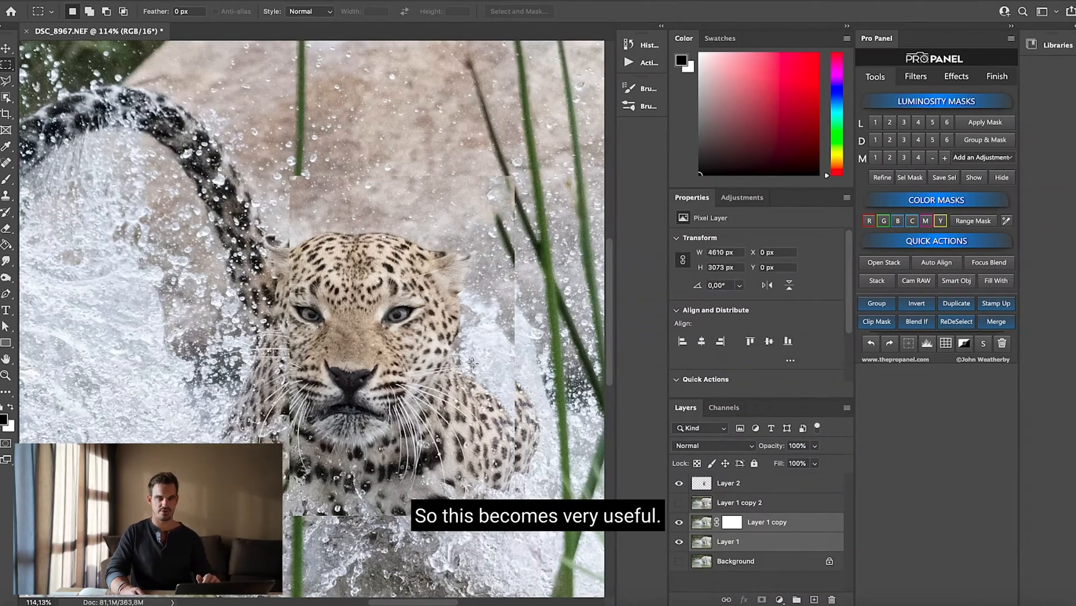
left_click_drag(743, 487, 831, 598)
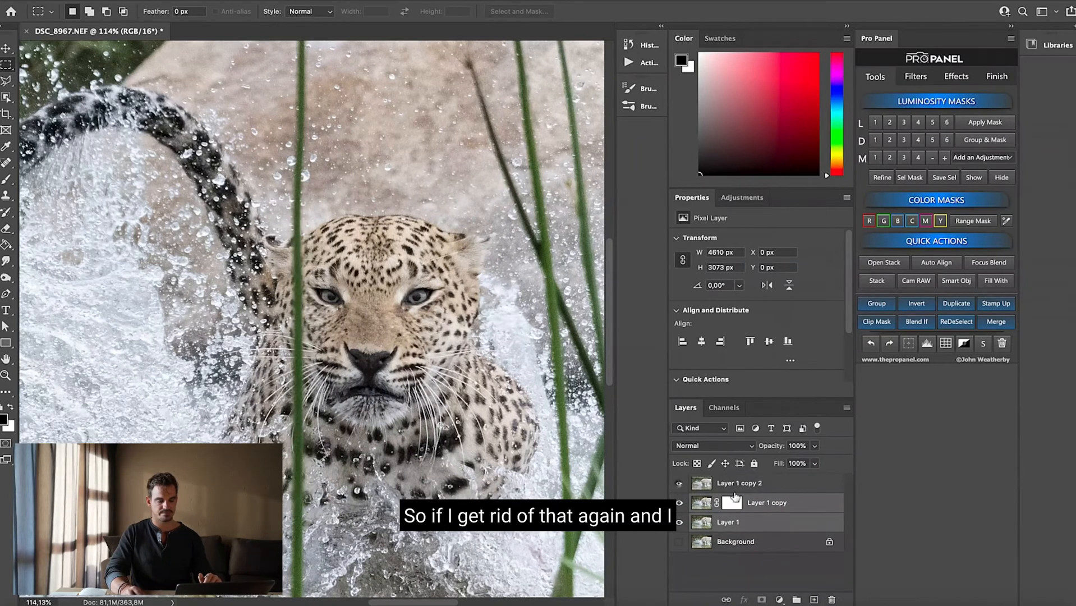
left_click(678, 483)
left_click(729, 483)
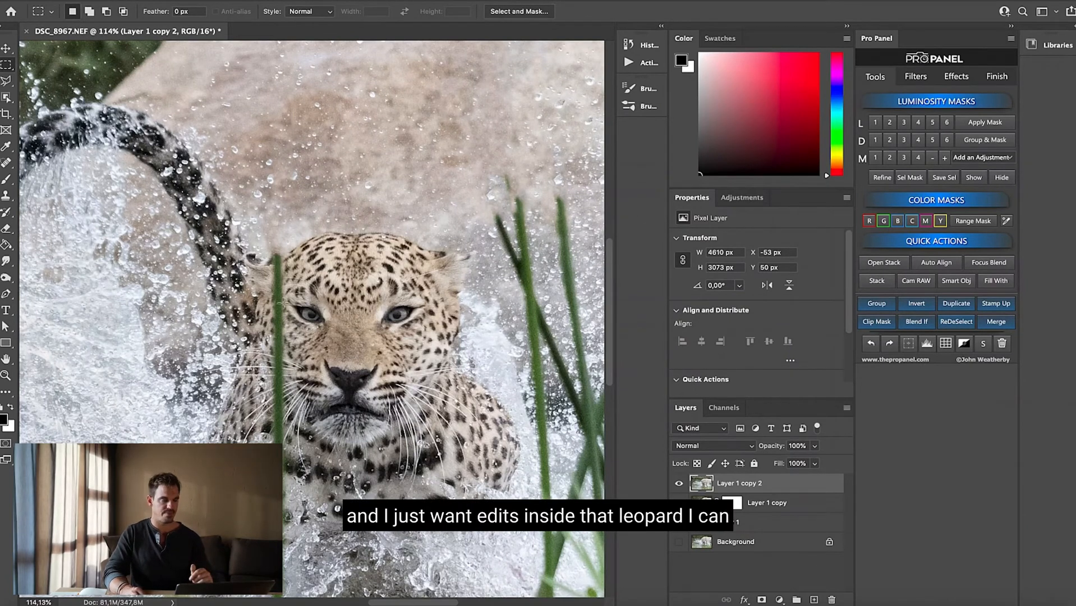
Select the leopard's head and body with the Object Selection tool in Rectangle mode and copy it to a new layer
left_click(7, 100)
right_click(7, 100)
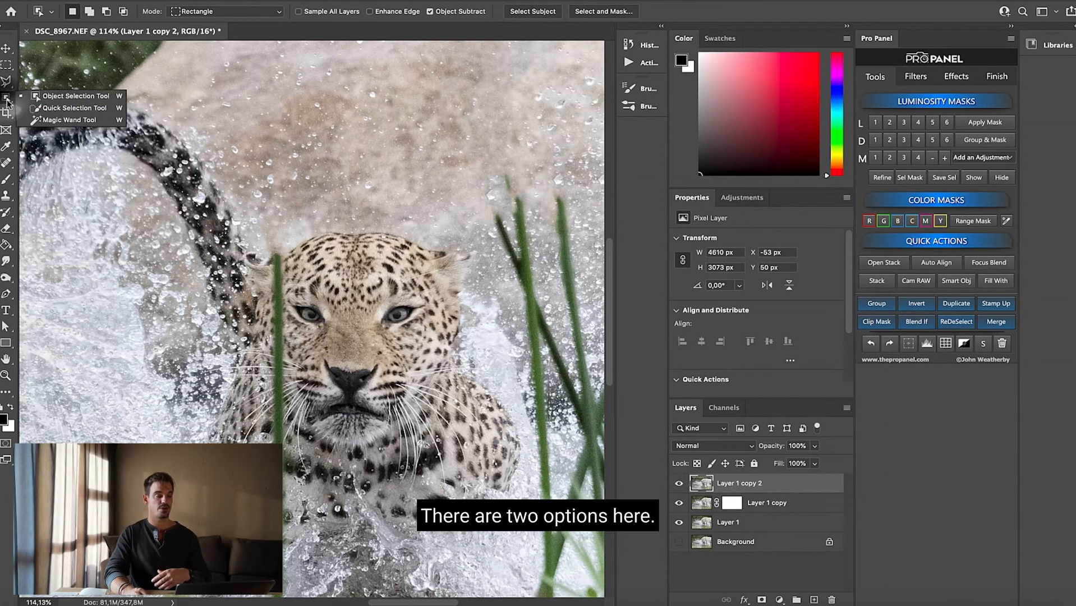
left_click(103, 97)
left_click_drag(199, 191, 539, 541)
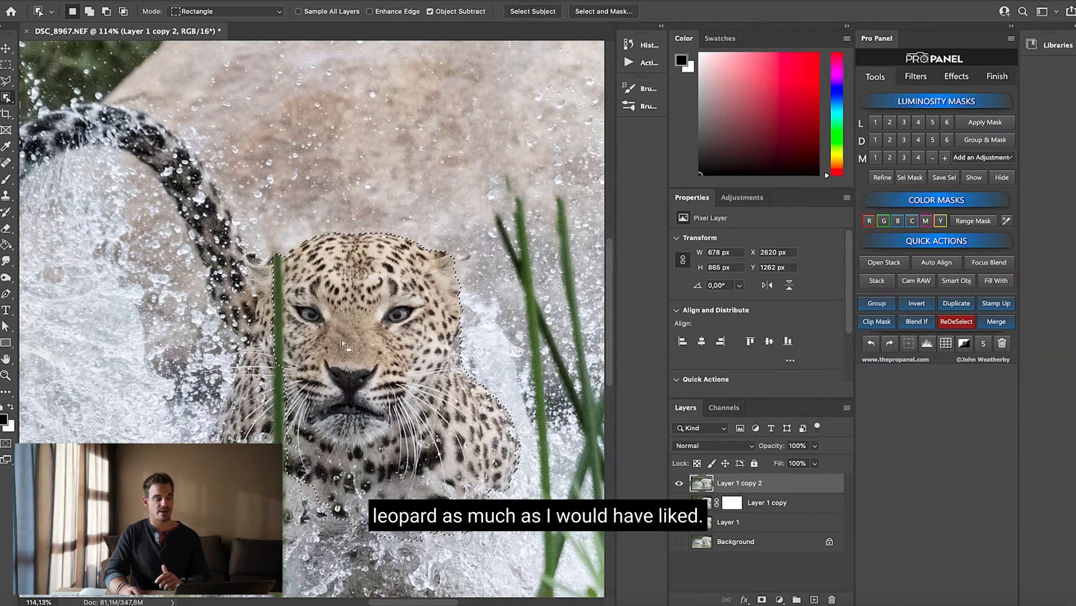
key("super+j")
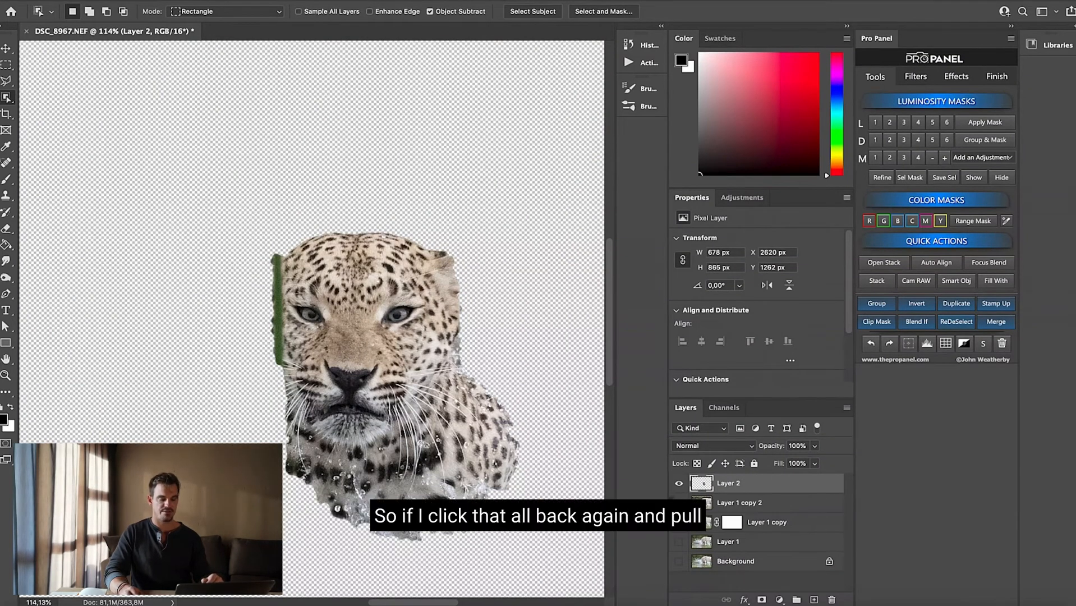
Show Layer 1 copy 2 and Layer 1 again and delete the leopard cut-out on Layer 2
left_click(679, 503)
left_click(679, 541)
left_click_drag(749, 483, 832, 602)
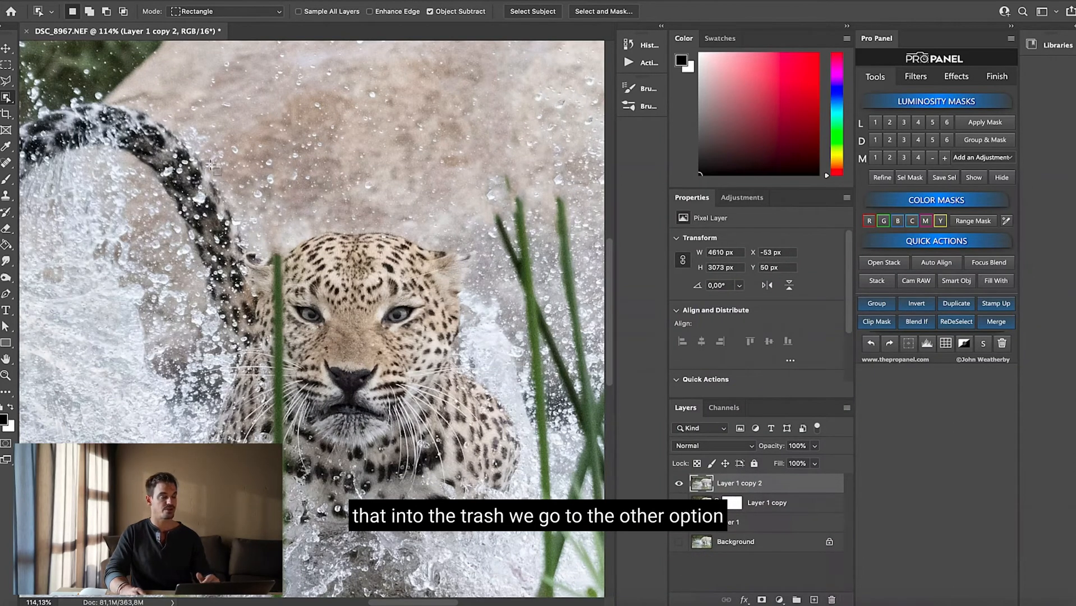
Select the leopard's eye on the right side of its face with the Quick Selection tool
right_click(8, 99)
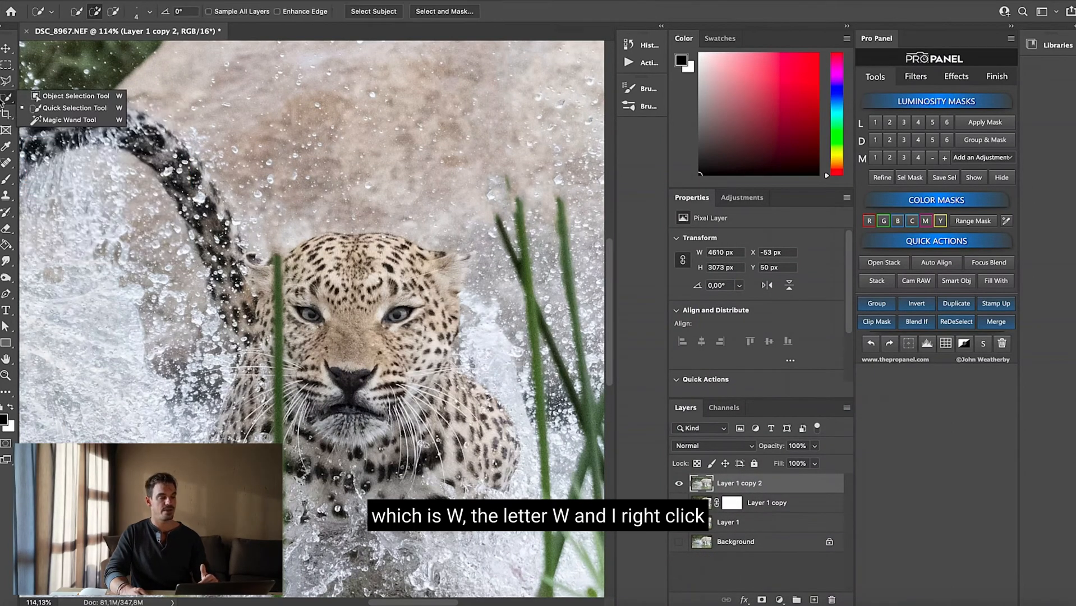
left_click(50, 108)
scroll(312, 319, "left", 2)
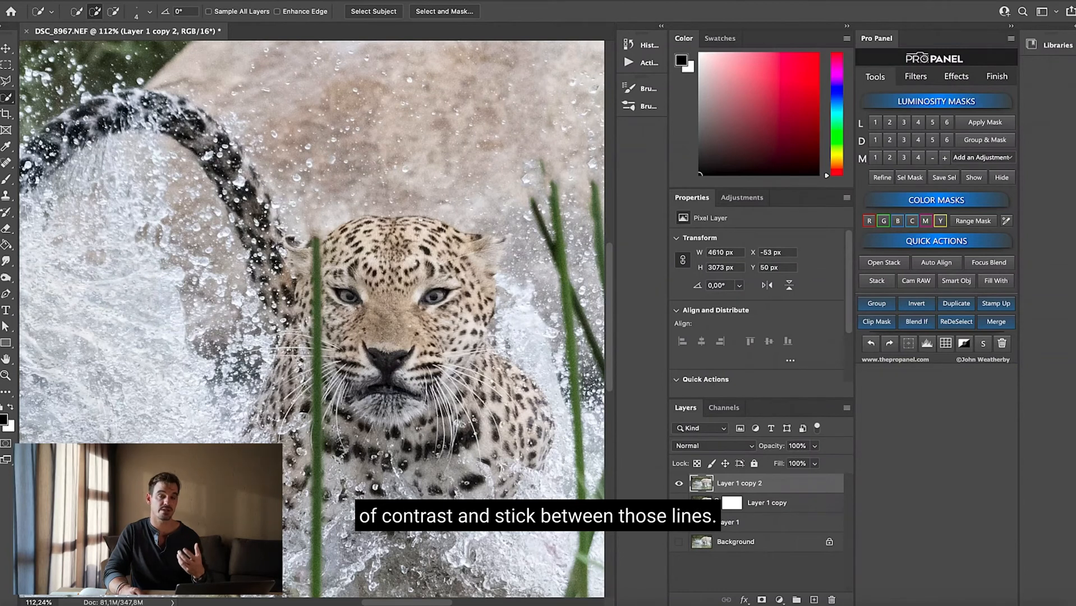
left_click_drag(432, 294, 440, 295)
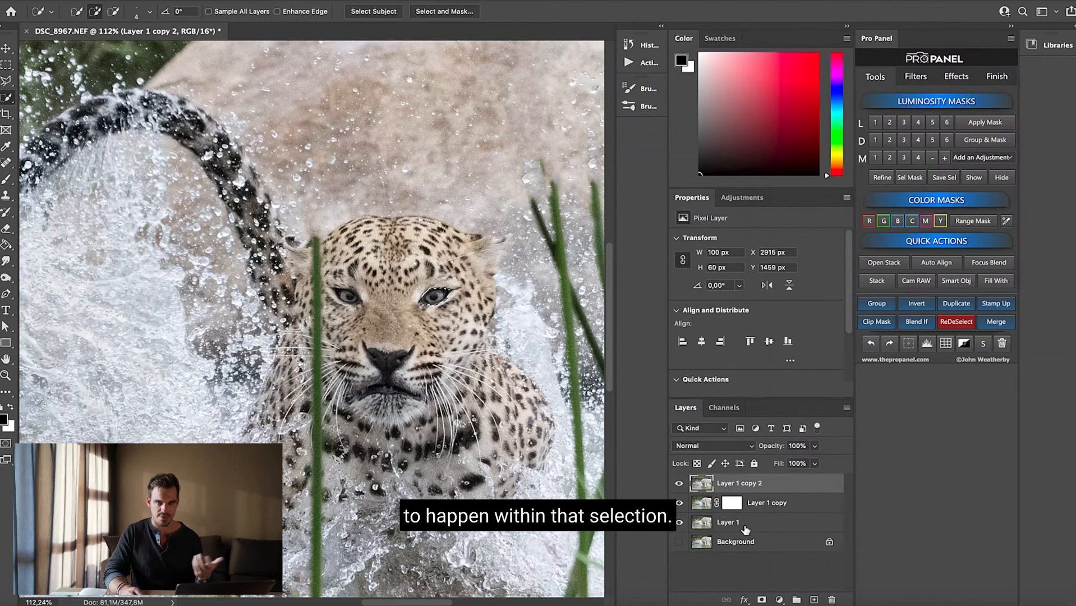
Try brightening the selected eye with a Brightness/Contrast adjustment layer at Brightness 150, and remove that layer
left_click(779, 600)
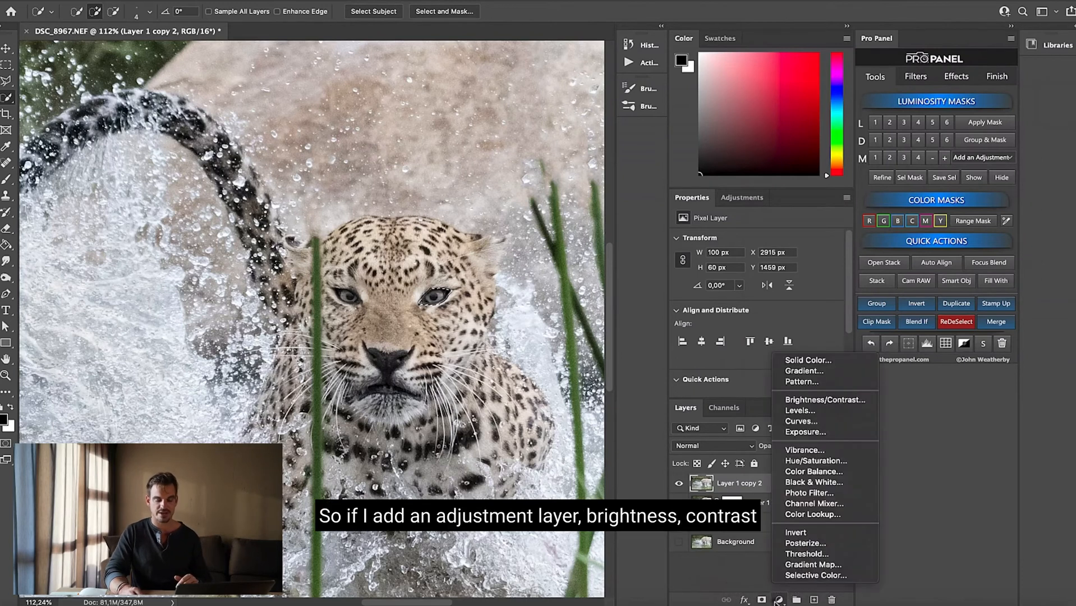
left_click(817, 398)
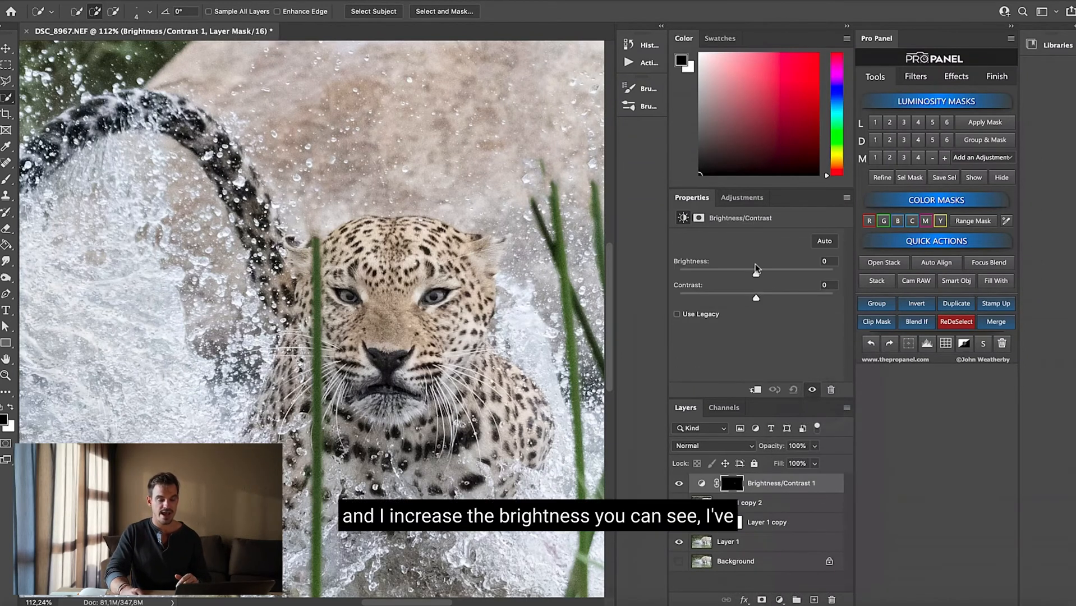
left_click_drag(756, 273, 833, 273)
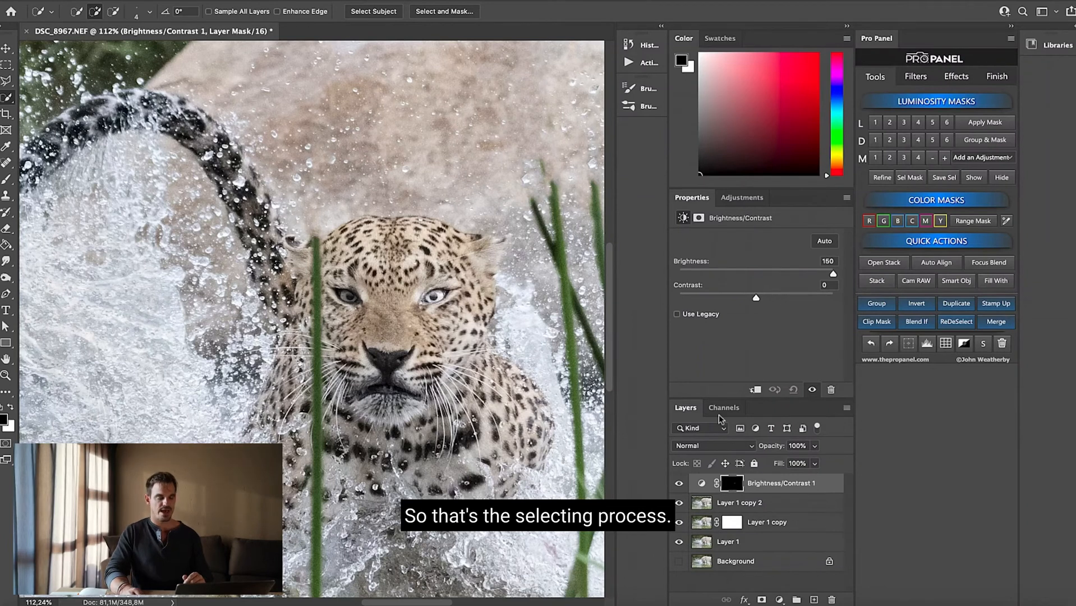
left_click_drag(783, 487, 831, 601)
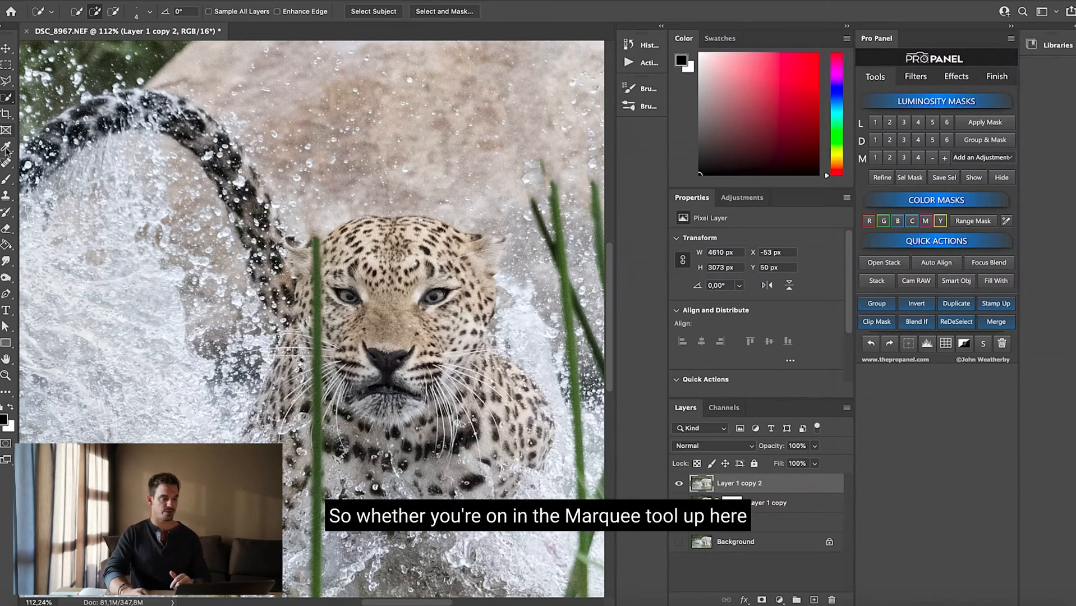
key("m")
left_click(10, 97)
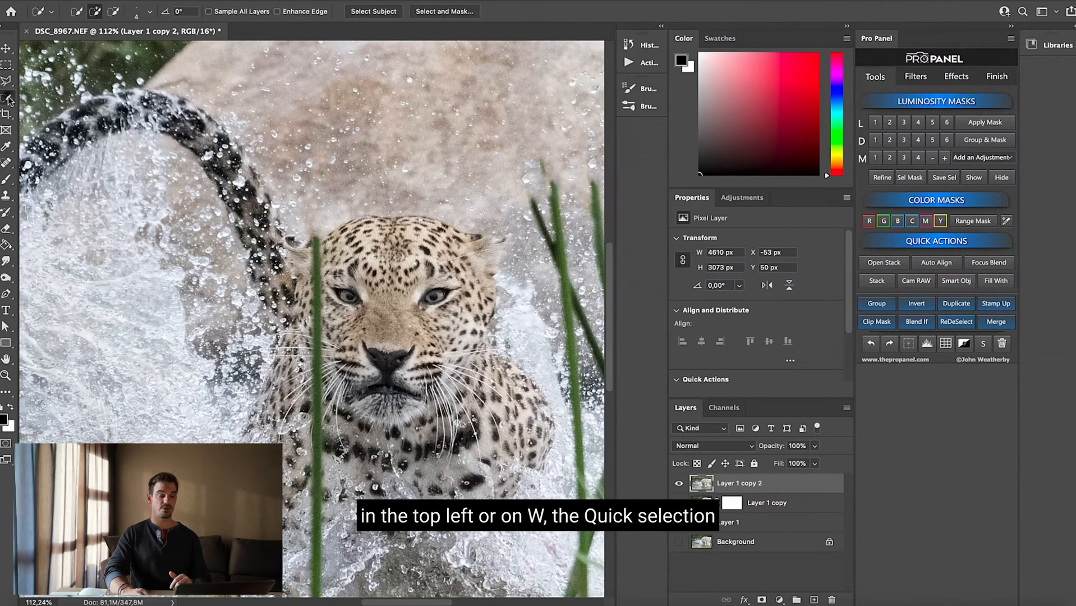
right_click(9, 98)
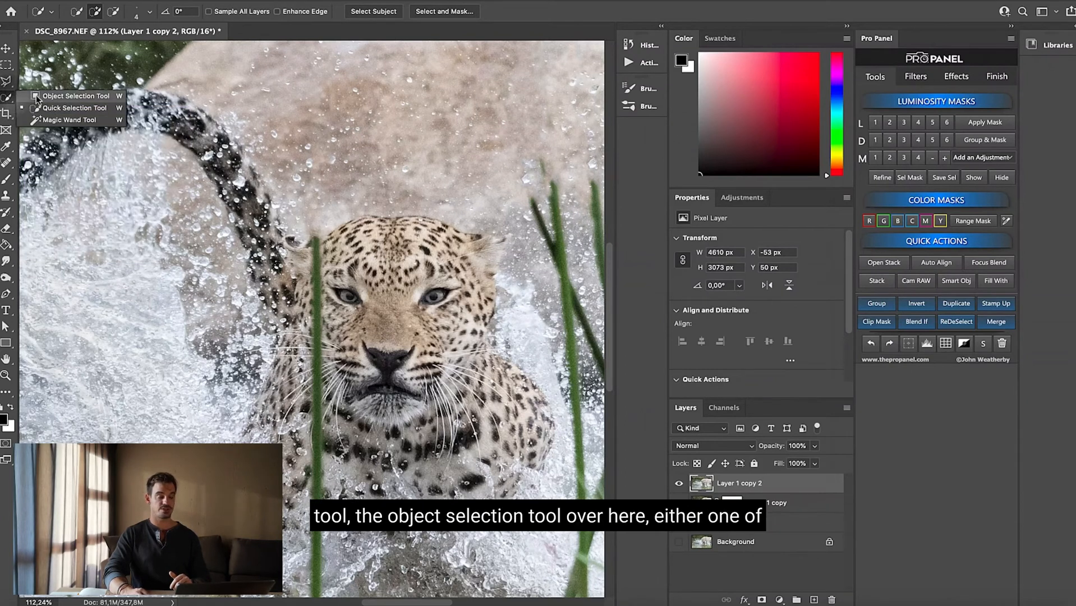
left_click(9, 100)
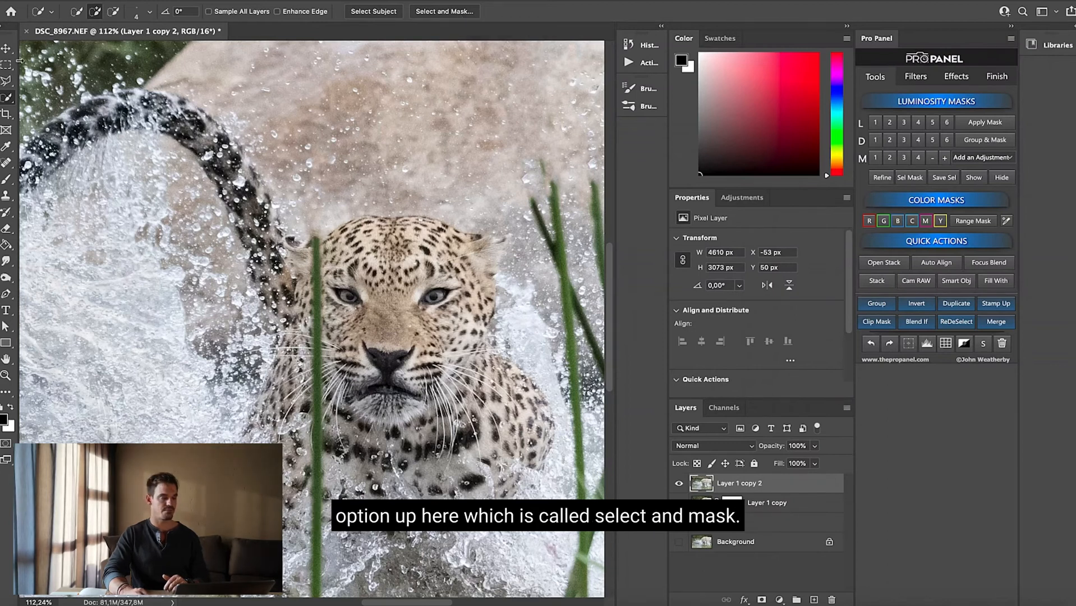
Select the leopard's head and body with the Object Selection tool by framing the whole animal
left_click(7, 97)
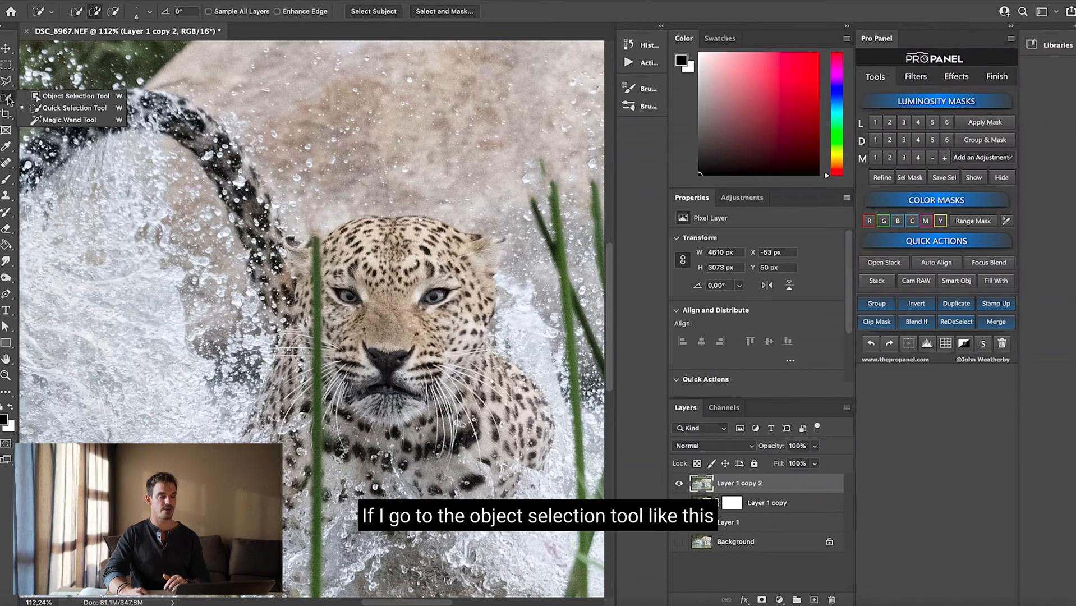
left_click(58, 96)
left_click_drag(273, 205, 577, 536)
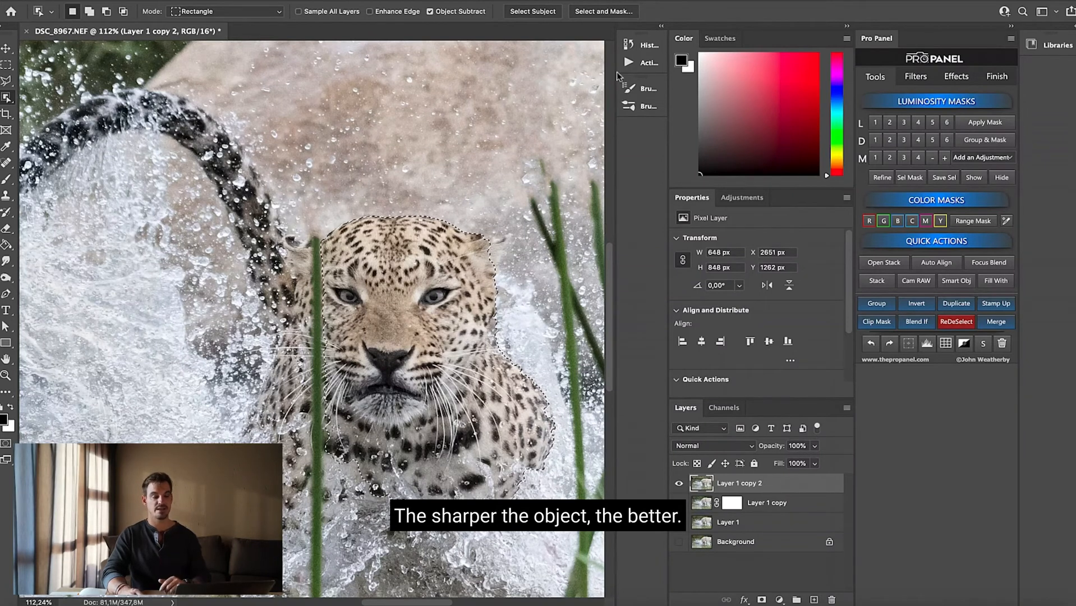
Open the leopard selection in Select and Mask and turn on Smart Radius with a 2 px edge radius
left_click(600, 11)
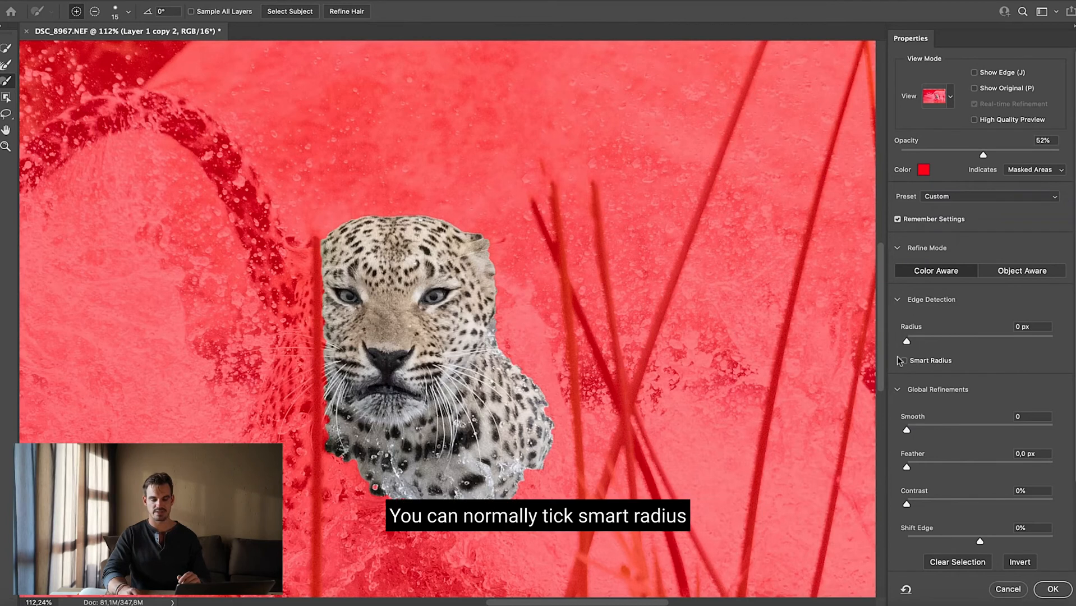
left_click_drag(909, 339, 918, 342)
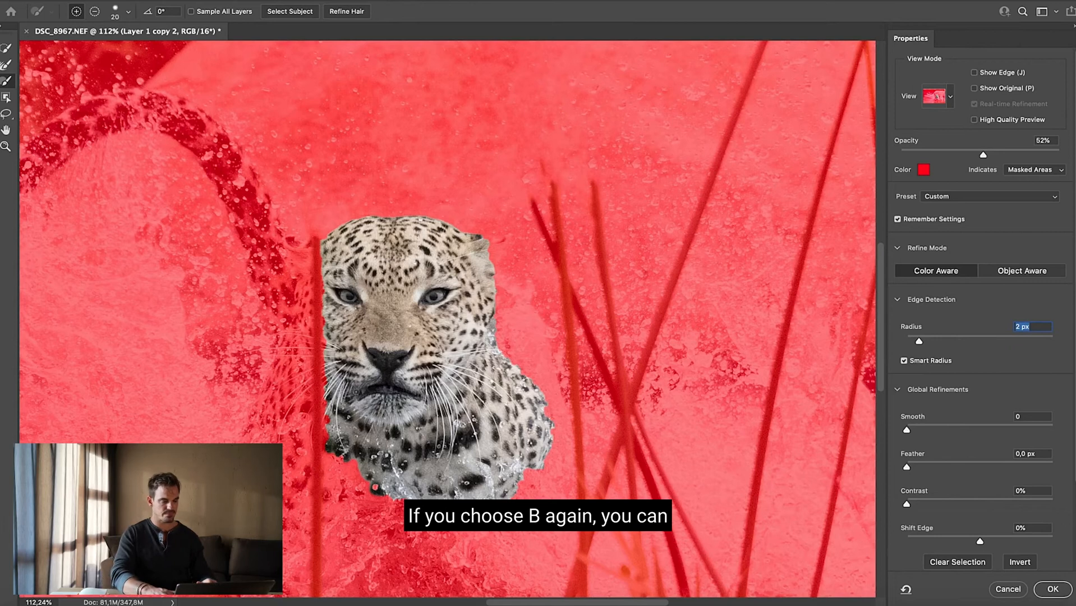
Enlarge the brush to 125 and paint the leopard's lower chest and the flank behind the grass stem into the selection
key("bracketright")
key("bracketright")
key("bracketright")
key("bracketright")
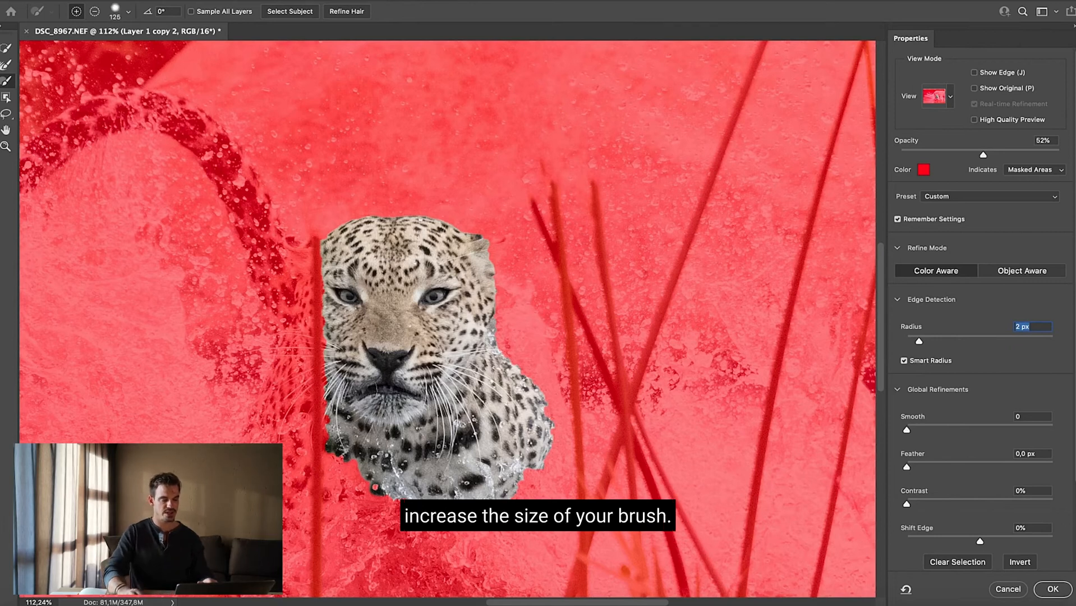
mouse_move(518, 492)
left_mouse_down()
mouse_move(527, 496)
mouse_move(505, 505)
left_mouse_up()
mouse_move(409, 476)
left_mouse_down()
mouse_move(354, 485)
mouse_move(306, 418)
mouse_move(303, 376)
mouse_move(326, 306)
left_mouse_up()
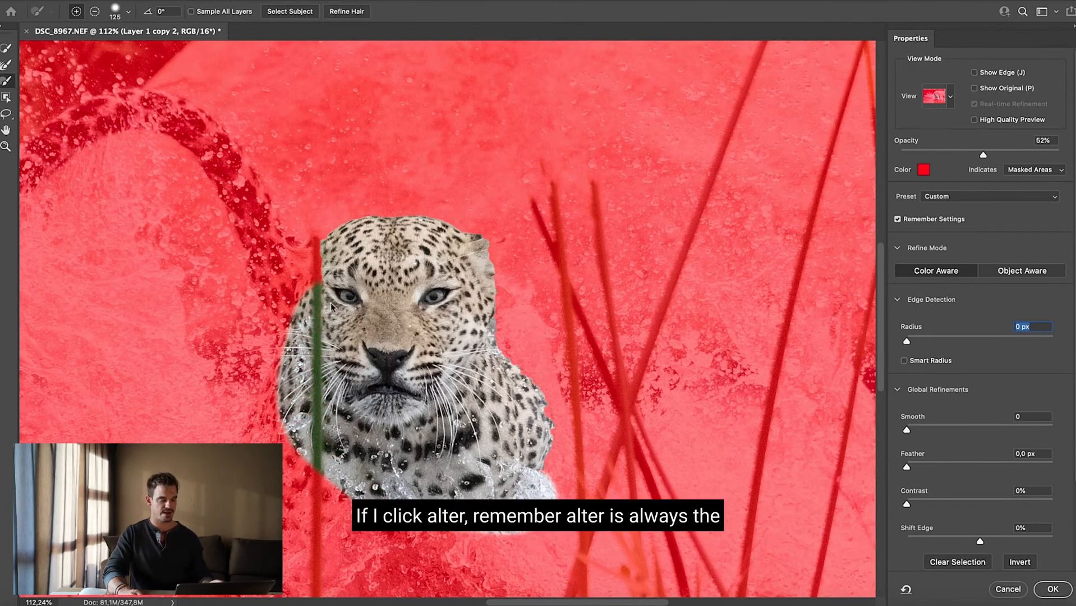
Try subtracting part of the leopard's face from the selection with the brush and painting it back in
mouse_move(343, 283)
left_mouse_down()
mouse_move(311, 336)
mouse_move(312, 449)
mouse_move(359, 504)
mouse_move(410, 511)
mouse_move(326, 460)
mouse_move(298, 466)
mouse_move(287, 440)
mouse_move(263, 440)
mouse_move(272, 404)
mouse_move(347, 308)
left_mouse_up()
mouse_move(356, 398)
left_mouse_down()
mouse_move(317, 387)
mouse_move(303, 314)
mouse_move(314, 282)
mouse_move(383, 258)
left_mouse_up()
key("z")
left_click_drag(433, 236, 465, 289)
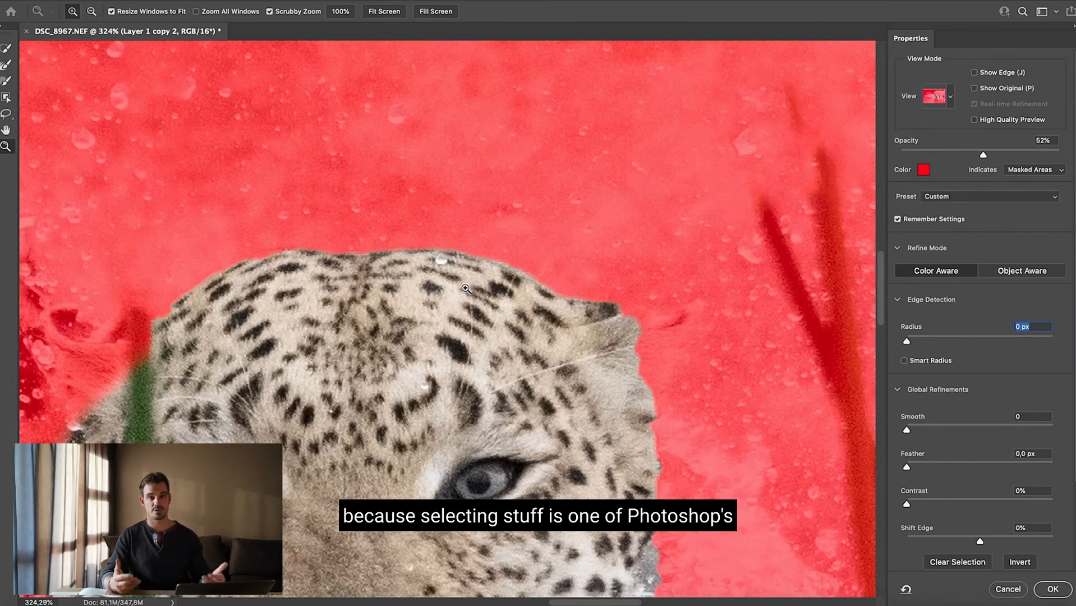
Enlarge the Refine Edge brush to 40 and brush along the top and outer edges of the leopard's ear beside the visible eye
key("r")
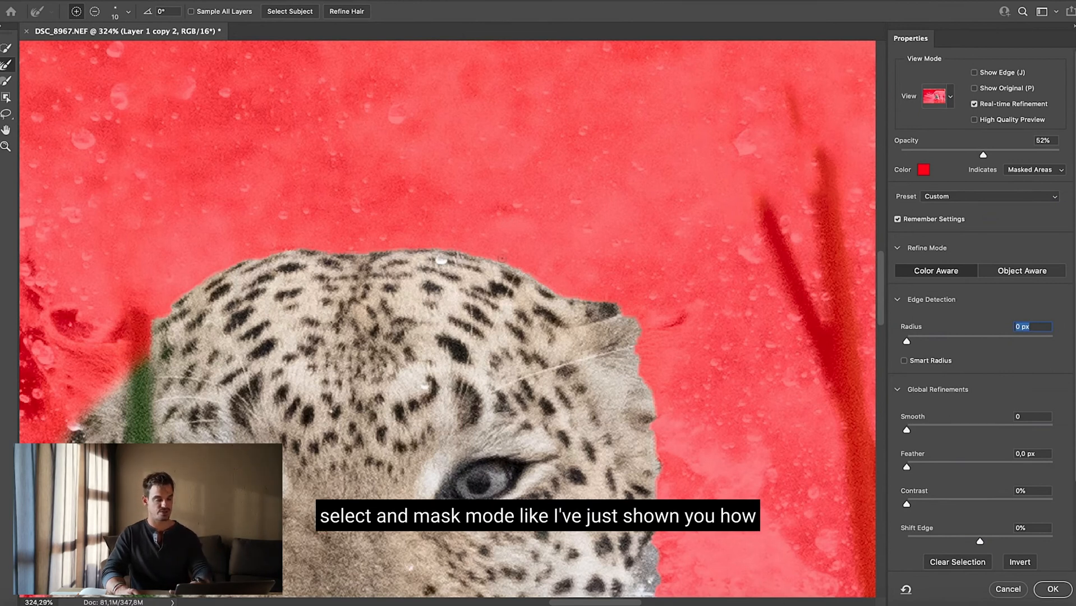
key("bracketright")
key("bracketright")
key("bracketright")
key("bracketright")
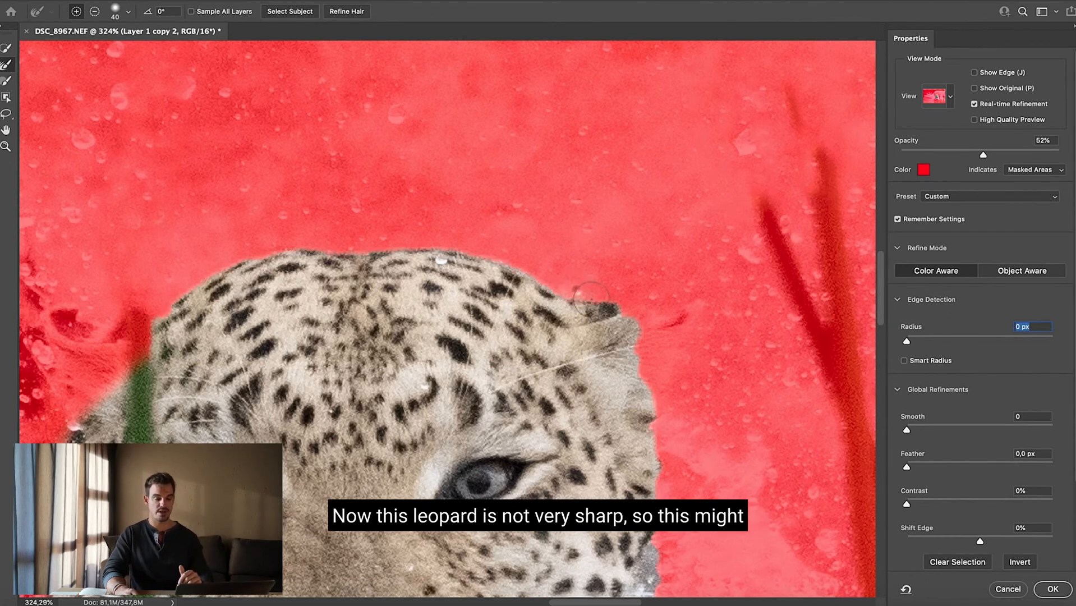
left_click_drag(577, 289, 697, 306)
mouse_move(674, 355)
left_mouse_down()
mouse_move(653, 401)
mouse_move(662, 427)
mouse_move(691, 328)
left_mouse_up()
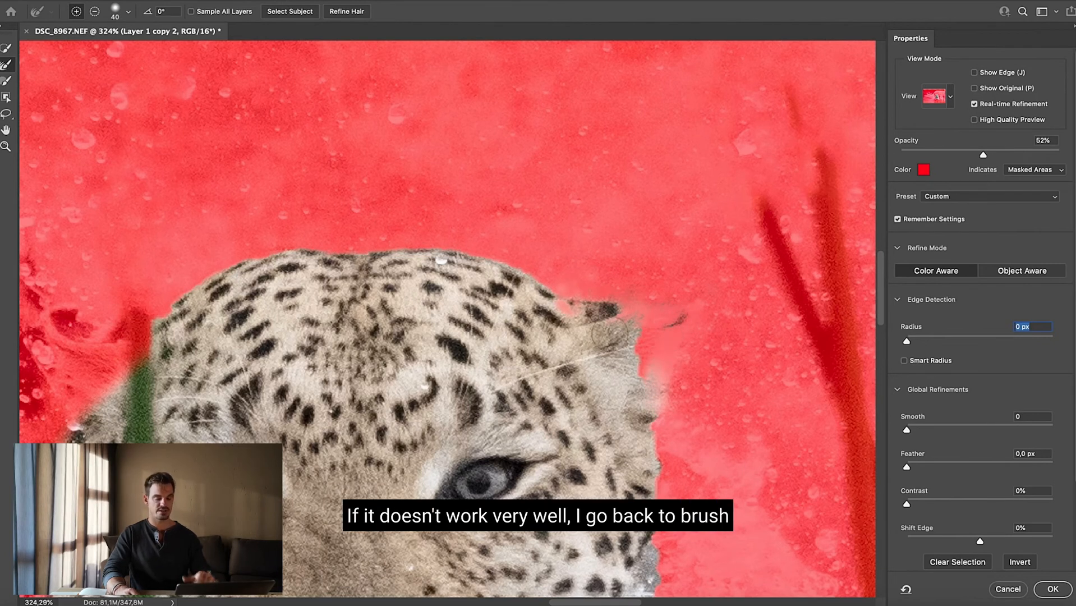
left_click_drag(650, 329, 652, 347)
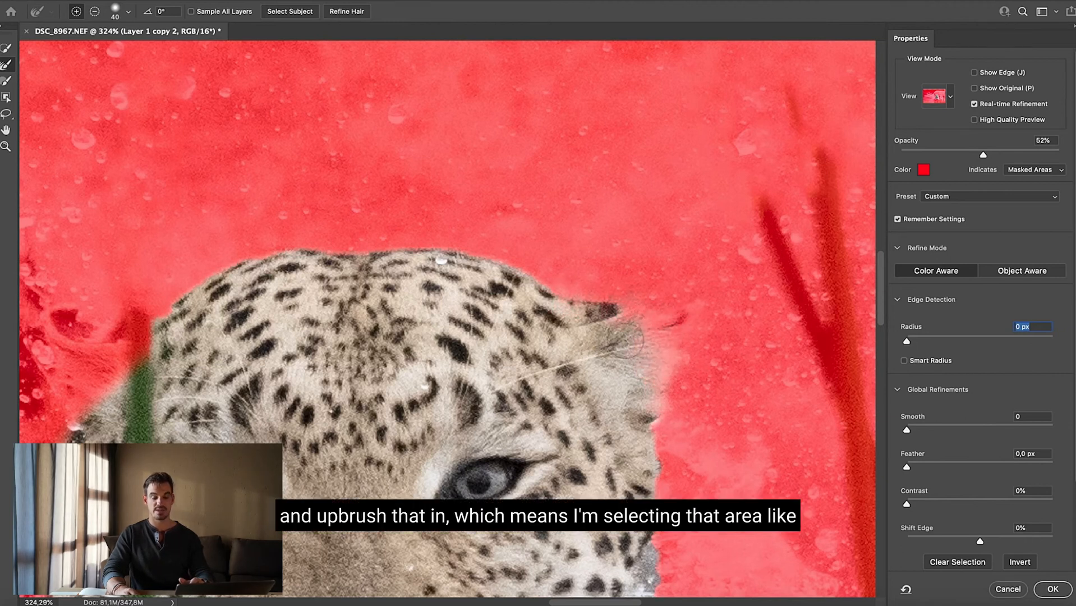
Paint the missing part of the leopard's ear into the selection with the regular brush at size 35
key("b")
key("bracketleft")
mouse_move(654, 335)
left_mouse_down()
mouse_move(639, 369)
mouse_move(631, 333)
left_mouse_up()
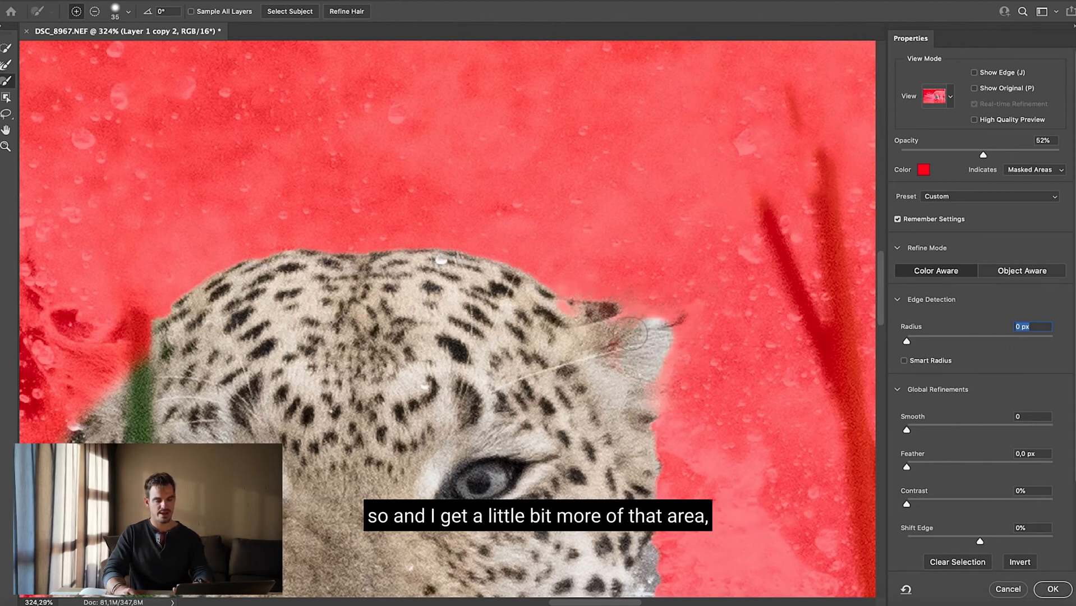
Refine the ear's upper edge with the Refine Edge brush at size 20 and touch up its outer edge and tip at size 10
key("r")
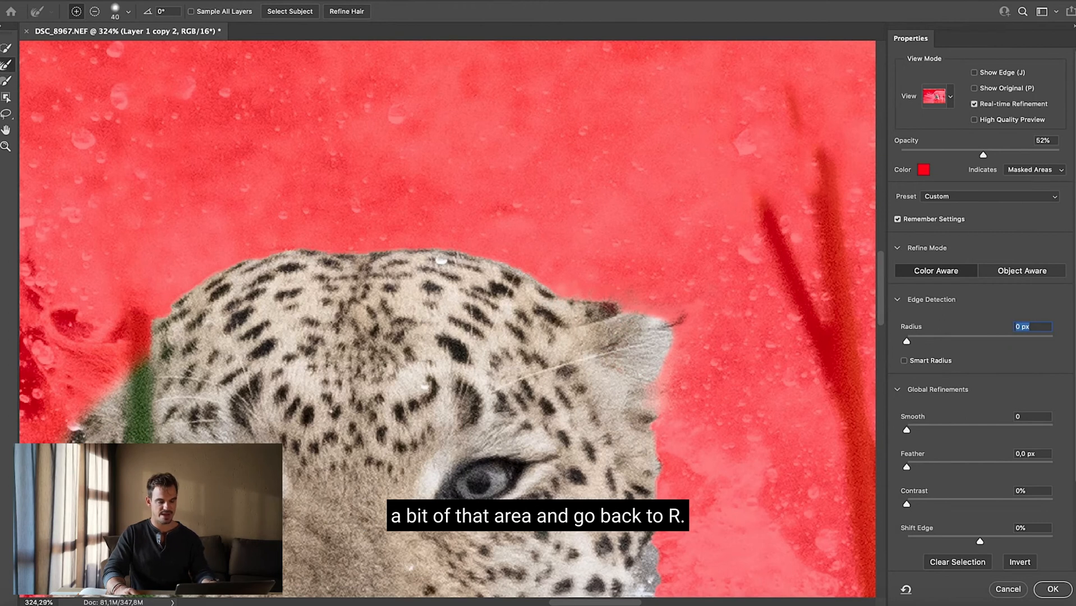
key("bracketleft")
key("bracketleft")
key("bracketleft")
mouse_move(561, 294)
left_mouse_down()
mouse_move(554, 283)
mouse_move(614, 295)
left_mouse_up()
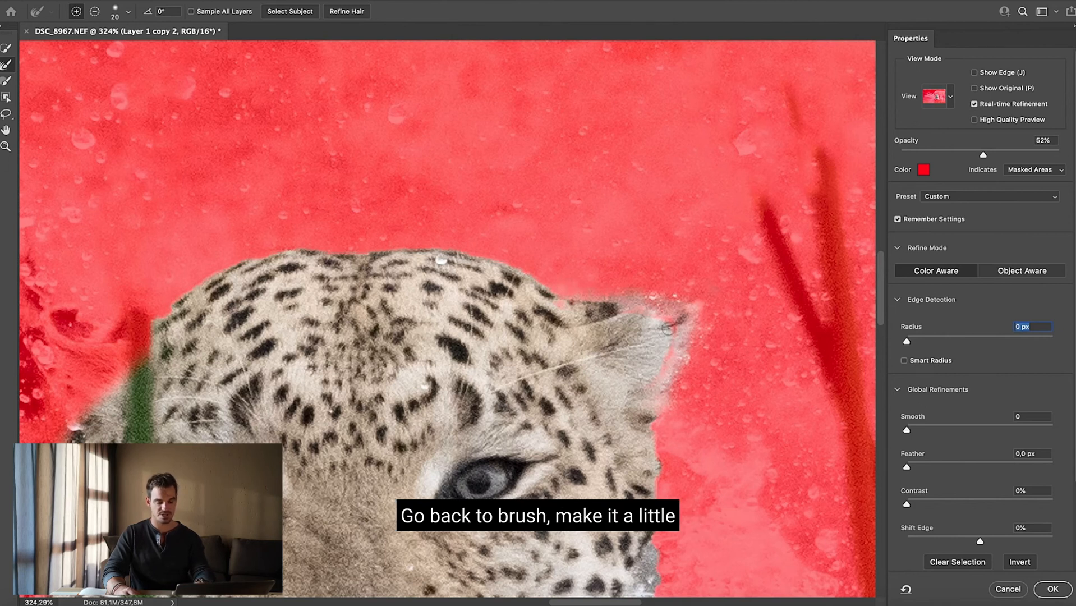
key("bracketright")
key("bracketright")
left_click_drag(674, 343, 667, 315)
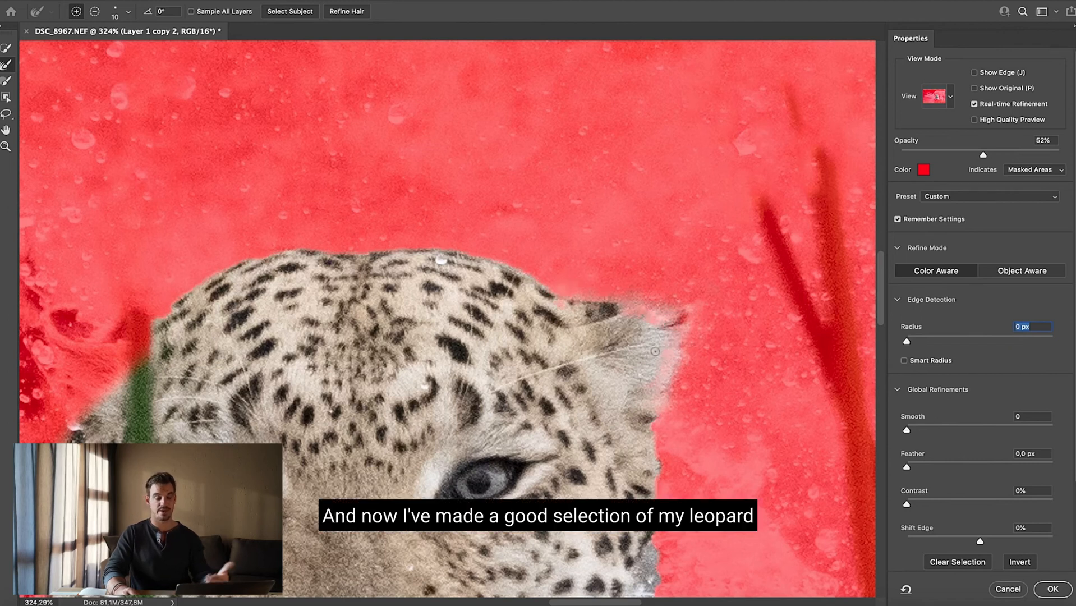
Output the refined leopard mask as a Selection and apply Select and Mask
scroll(976, 538, "down", 3)
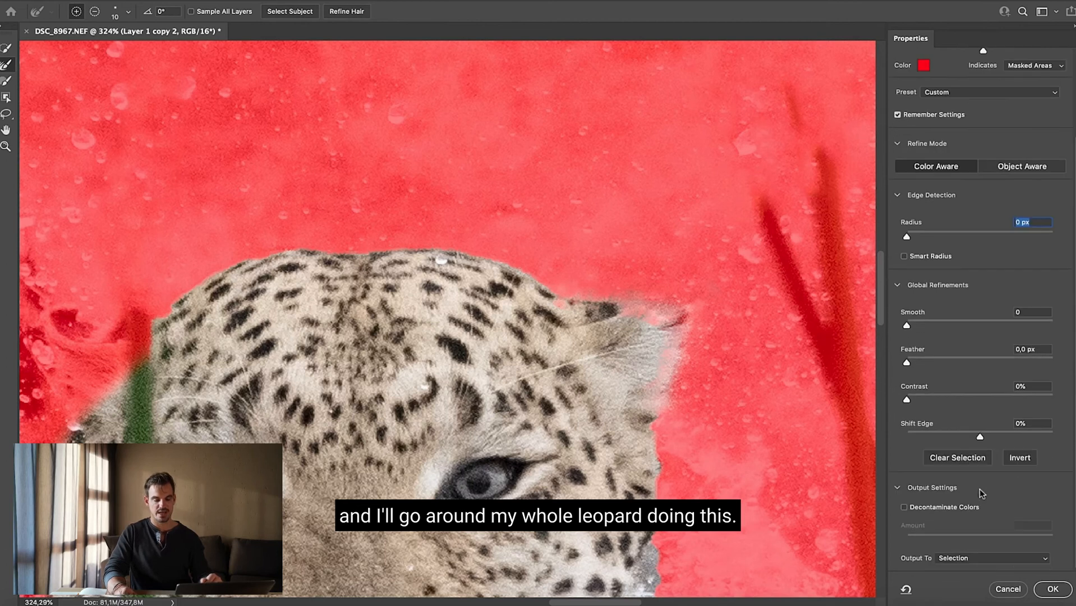
left_click(944, 561)
left_click(979, 556)
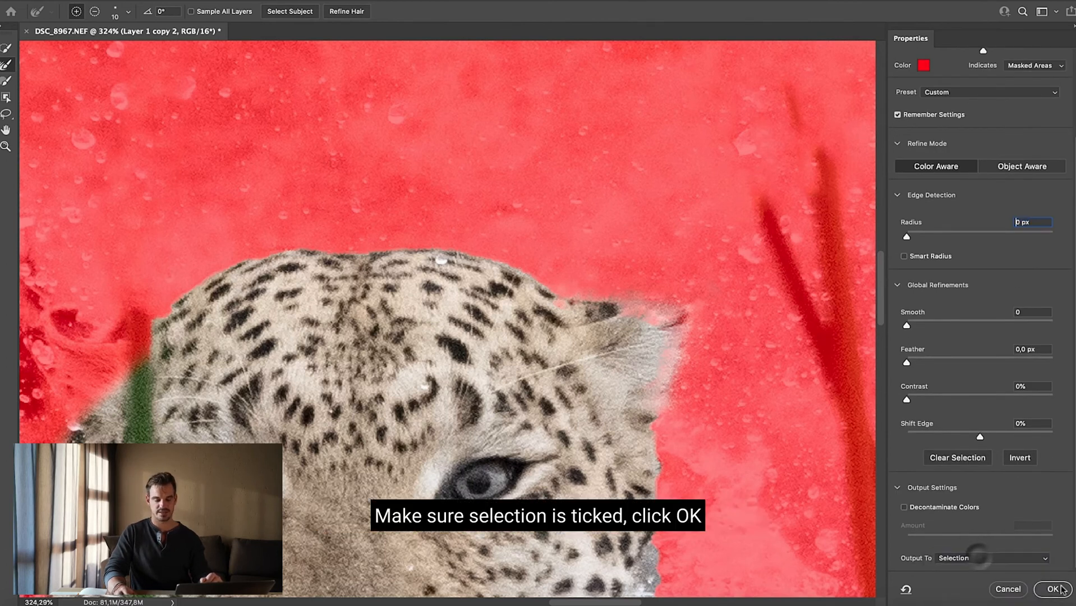
left_click(1053, 589)
Copy the selected leopard onto its own layer and check the cutout by hiding and reshowing the layers beneath it
key("z")
left_click_drag(503, 379, 392, 296)
key("h")
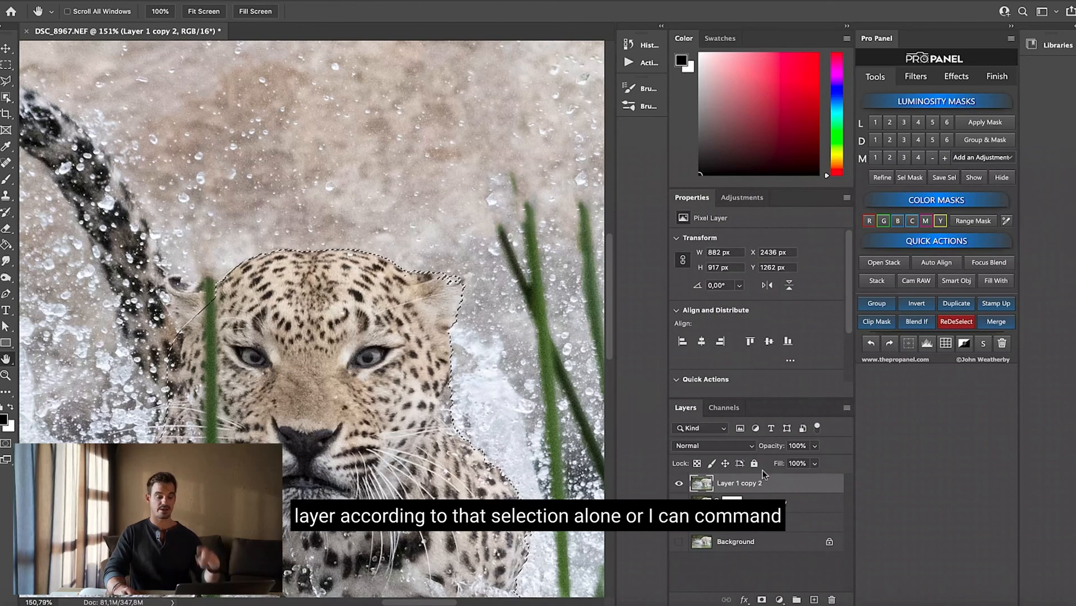
key("ctrl+j")
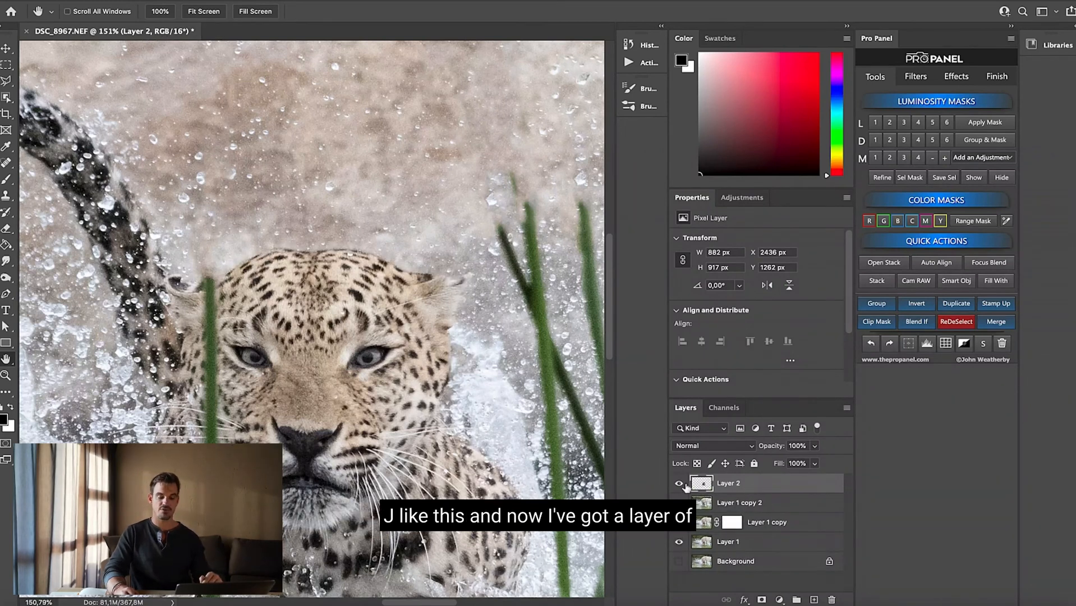
left_click(678, 542)
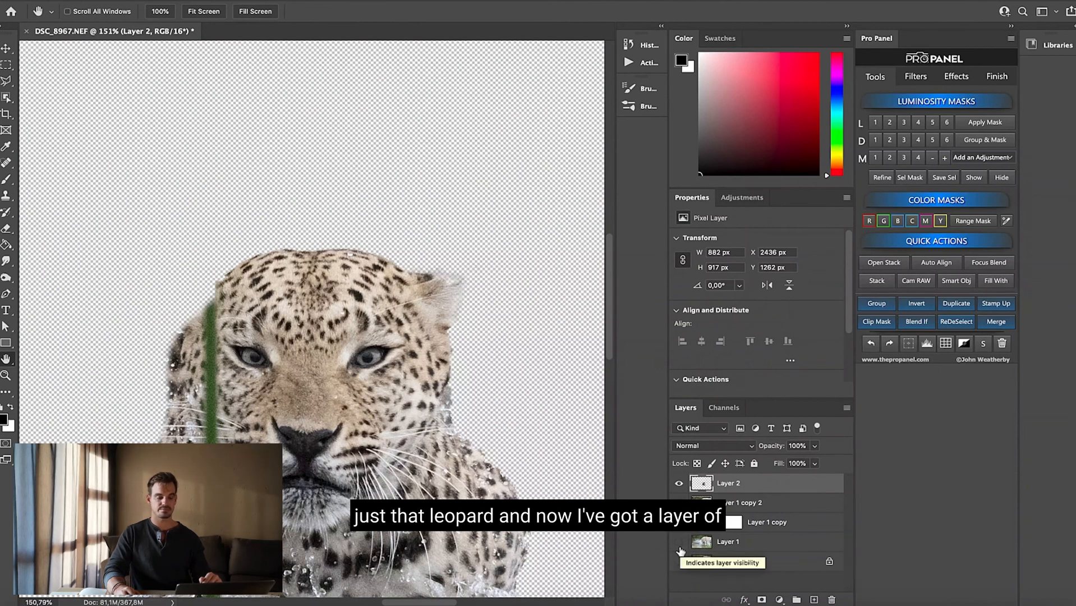
left_click(679, 544)
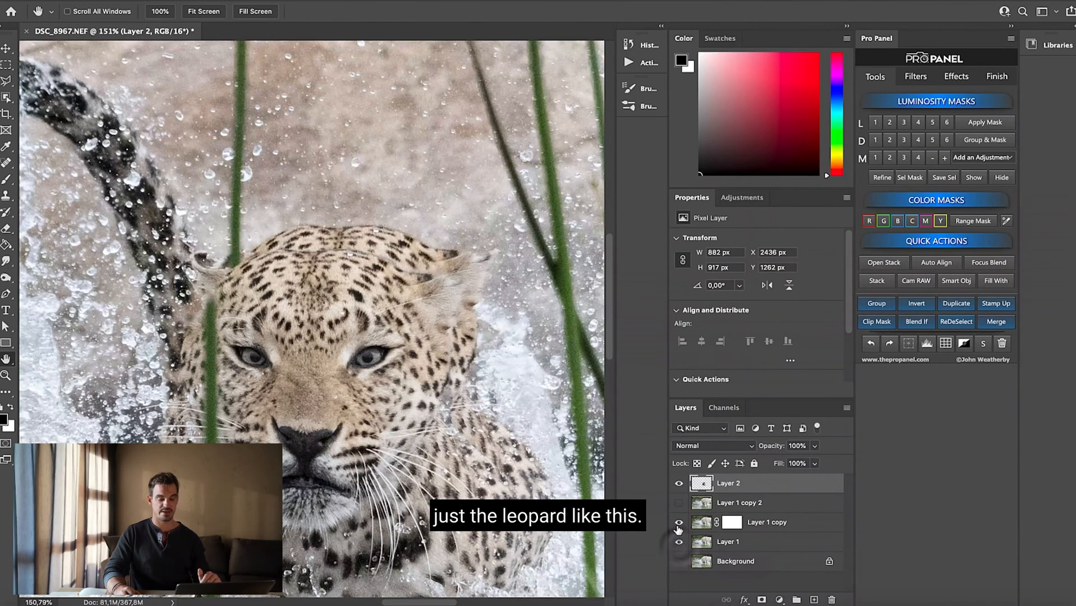
Add a Hue/Saturation adjustment layer clipped to the leopard cutout layer and set its saturation to -100
left_click(779, 599)
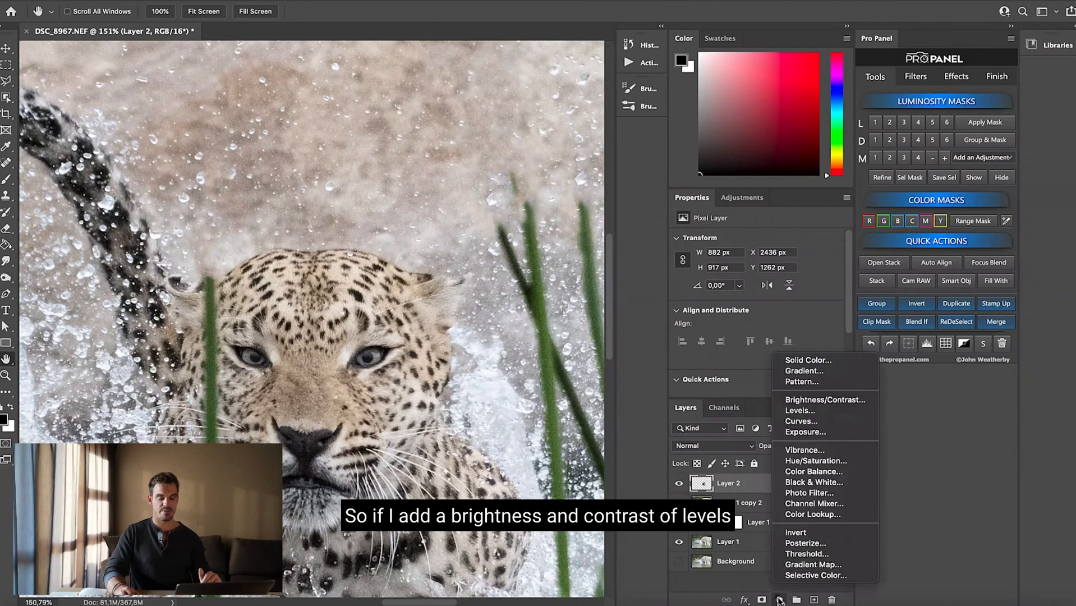
left_click(820, 461)
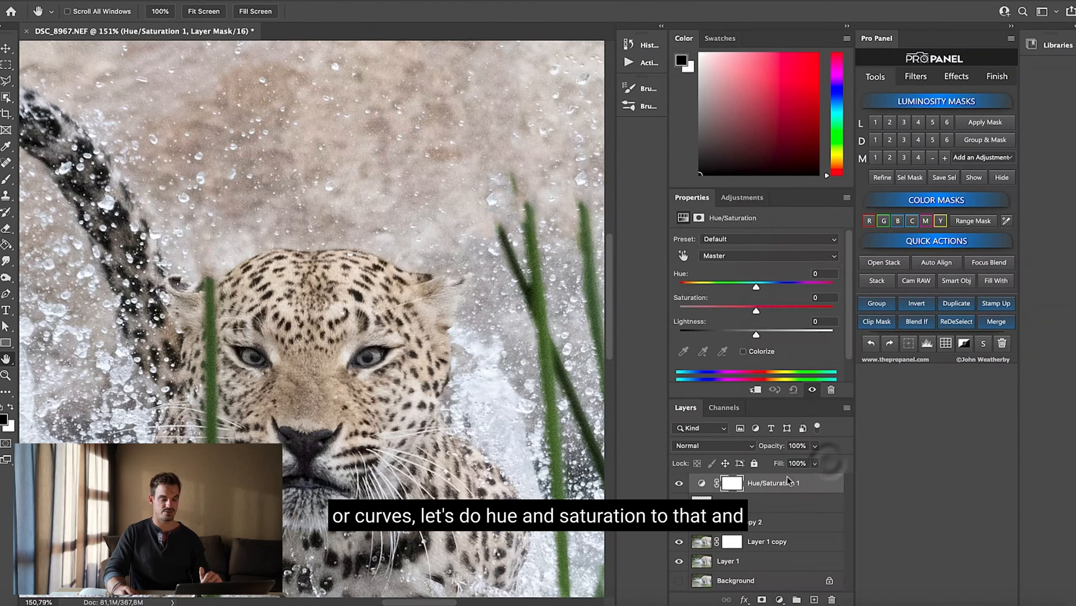
left_click(813, 490, "alt")
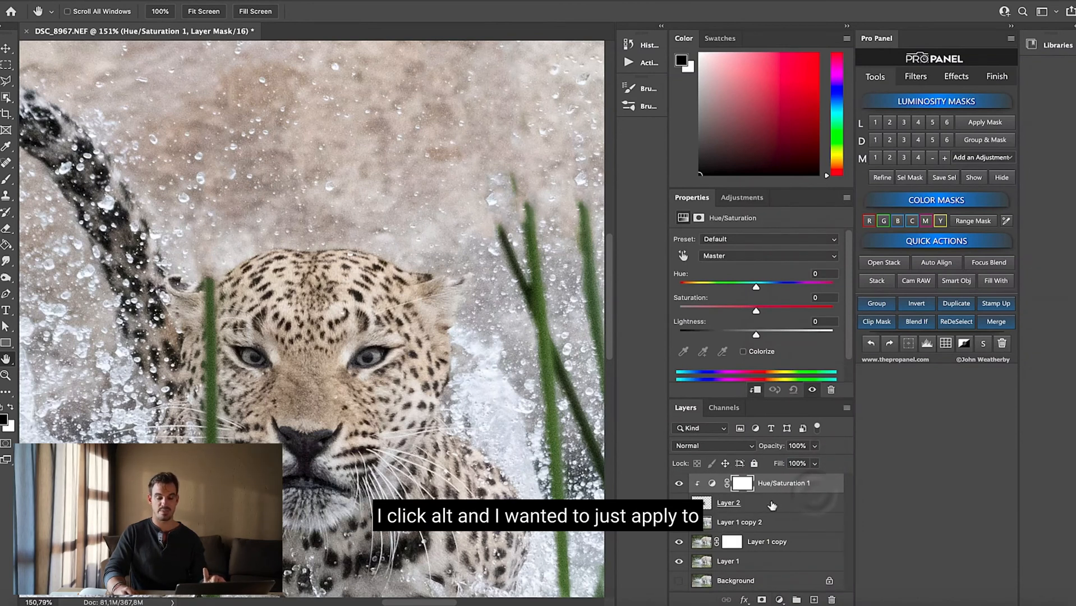
left_click_drag(754, 310, 678, 308)
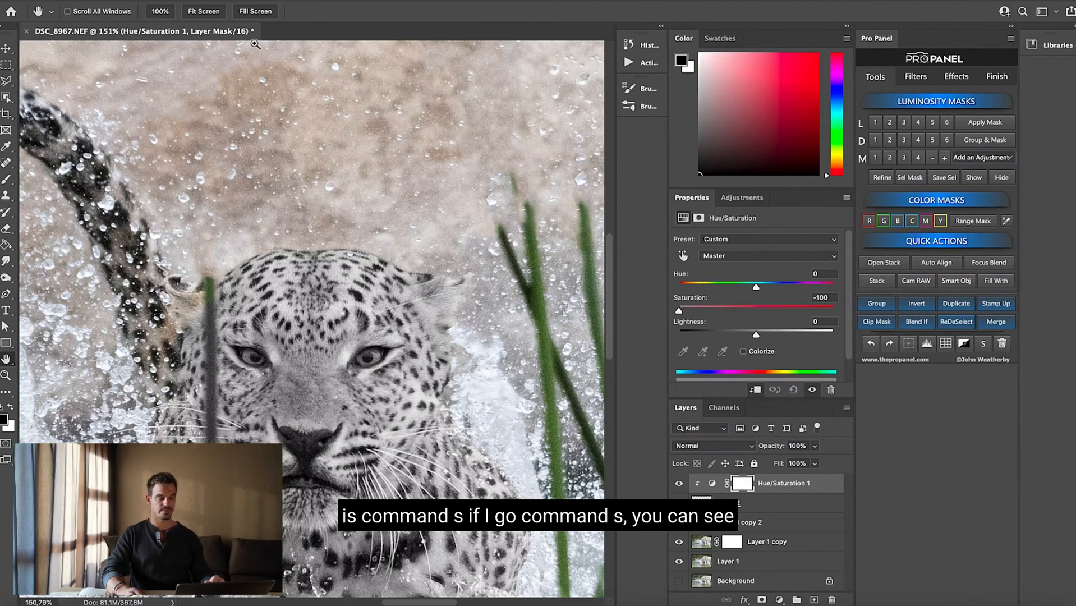
Save the edited leopard photo and switch to Lightroom Classic
key("super+s")
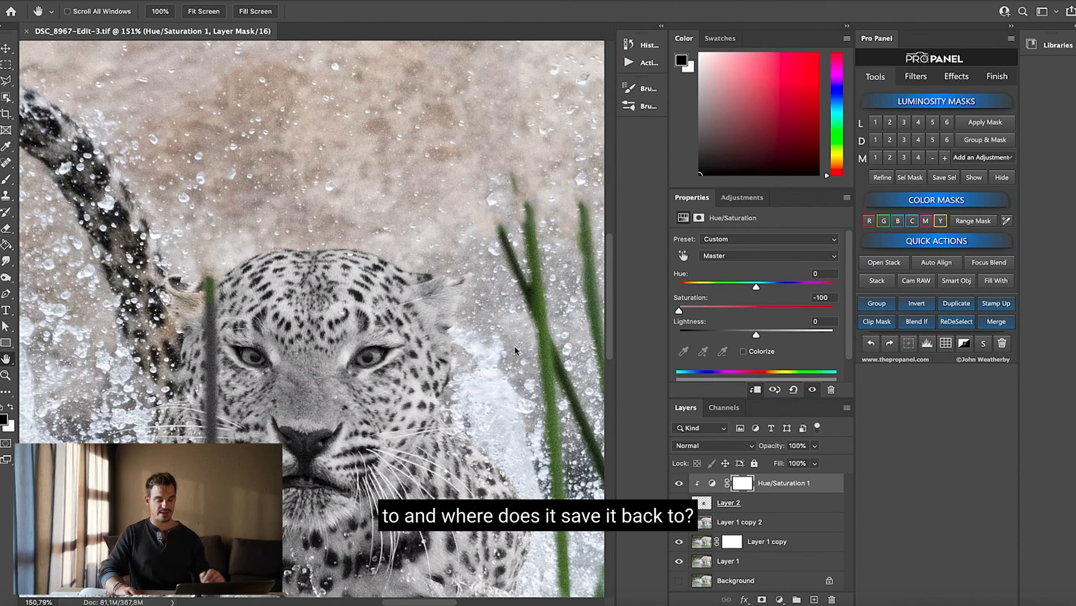
left_click(764, 601)
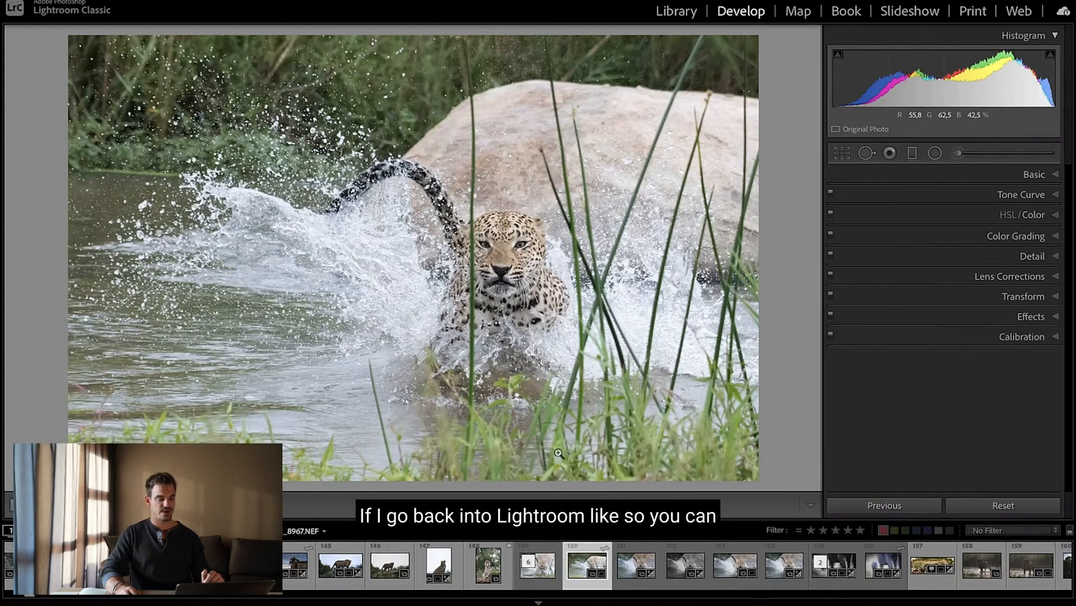